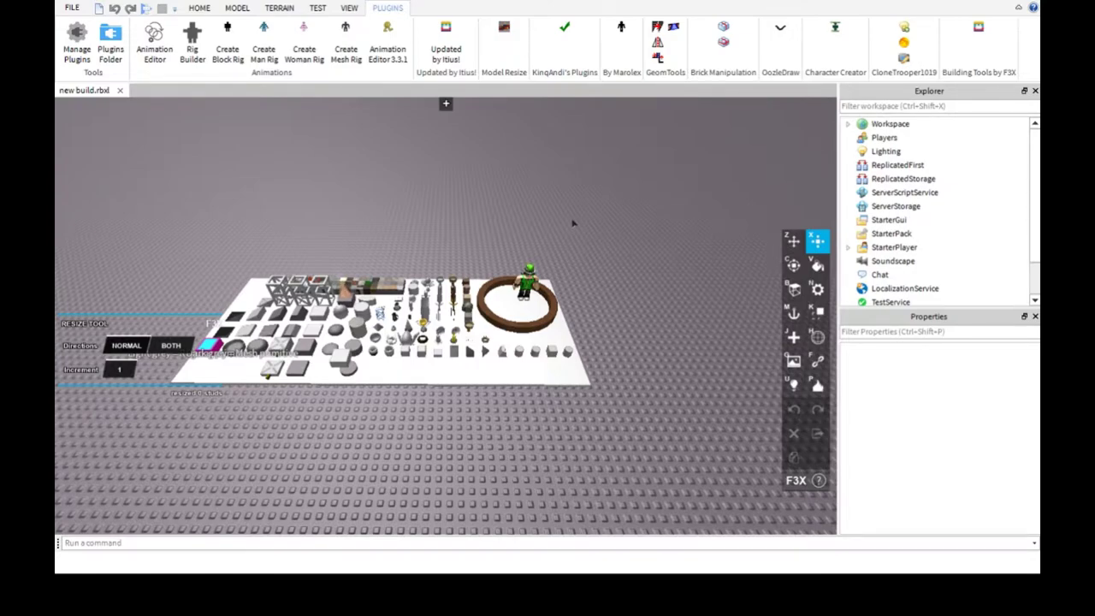
# - Duplicate a building-set cylinder and drag the copy onto open baseplate ground
pyautogui.press('a')
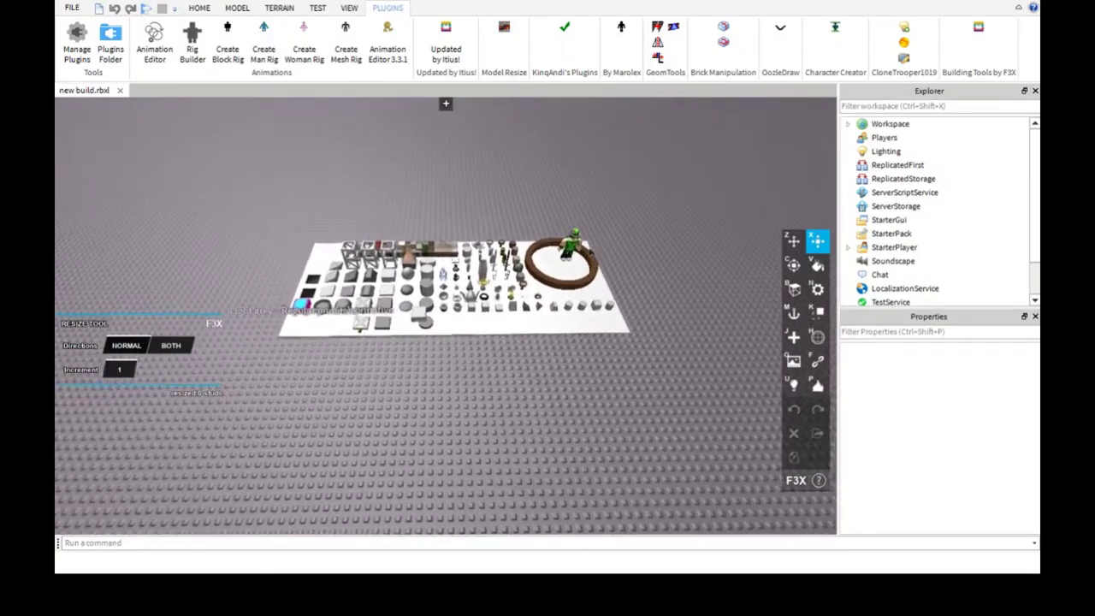
pyautogui.press('Left')
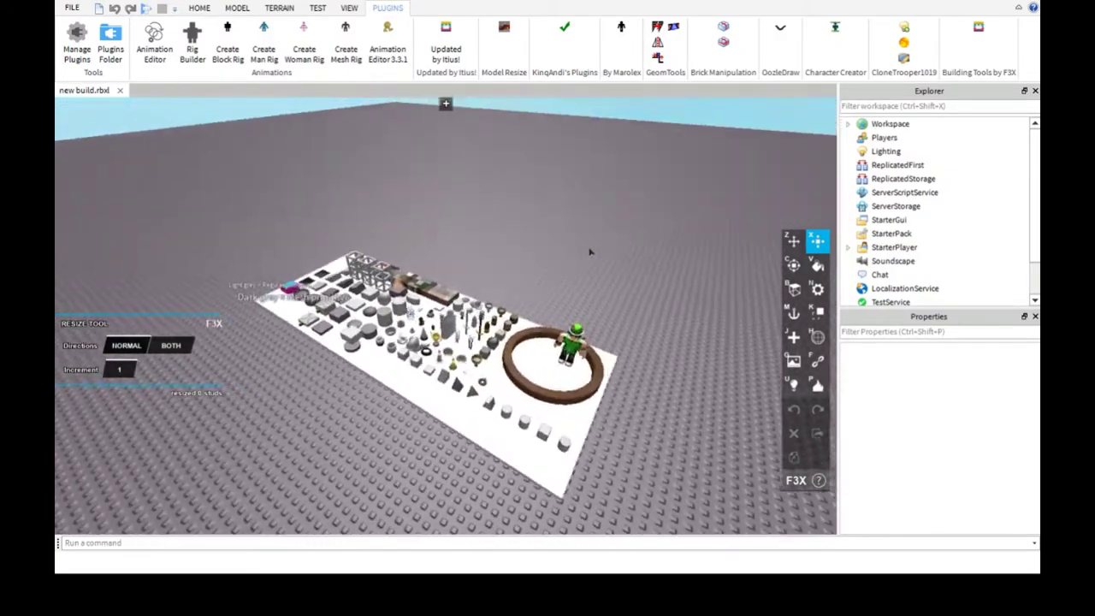
pyautogui.press('d')
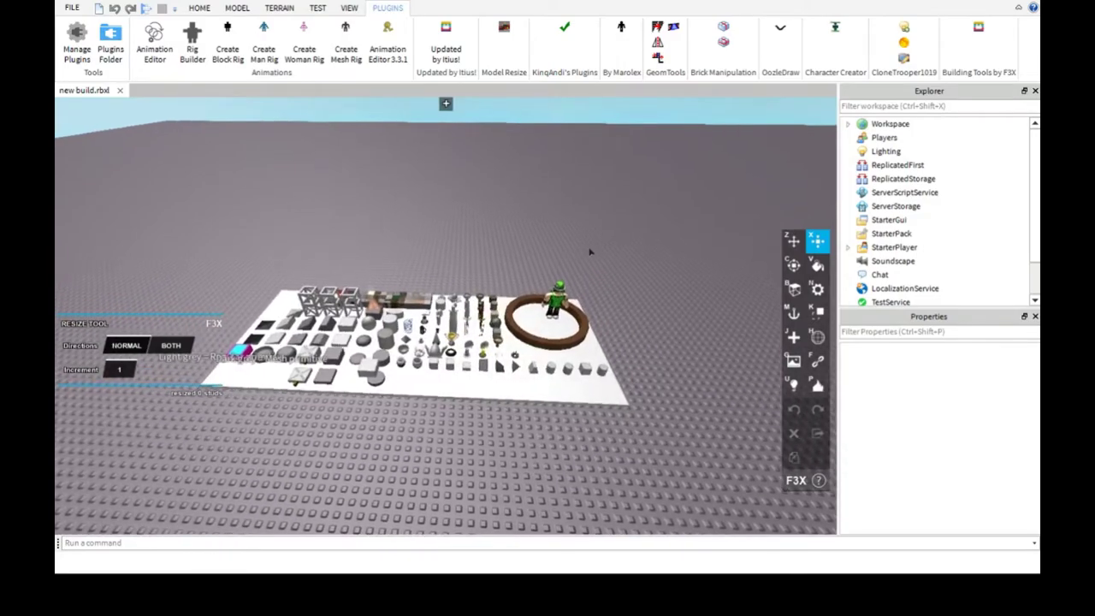
pyautogui.press('w')
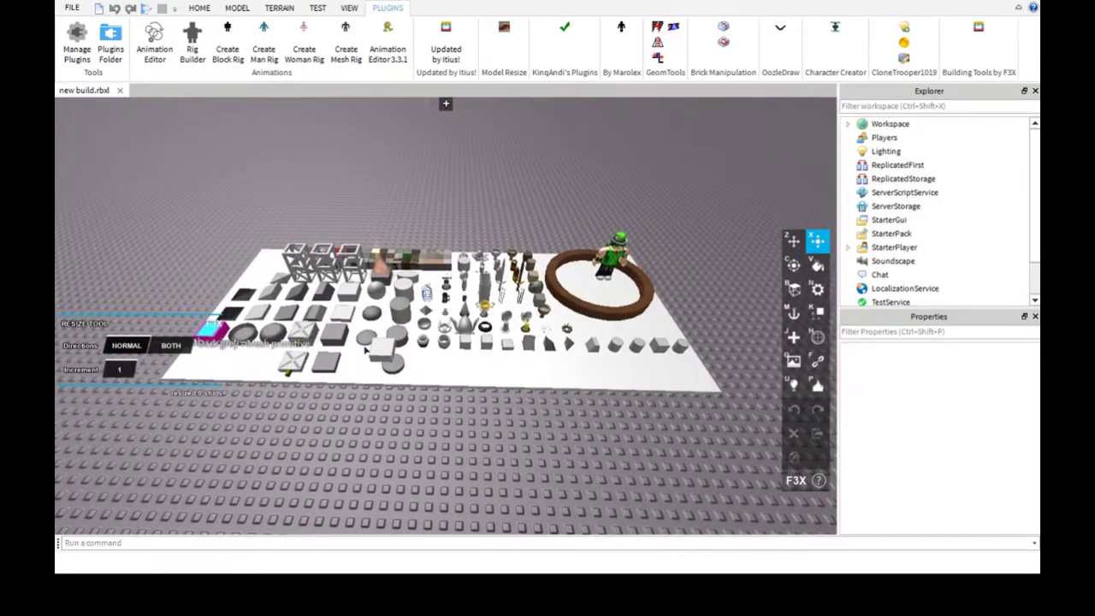
pyautogui.click(786, 236)
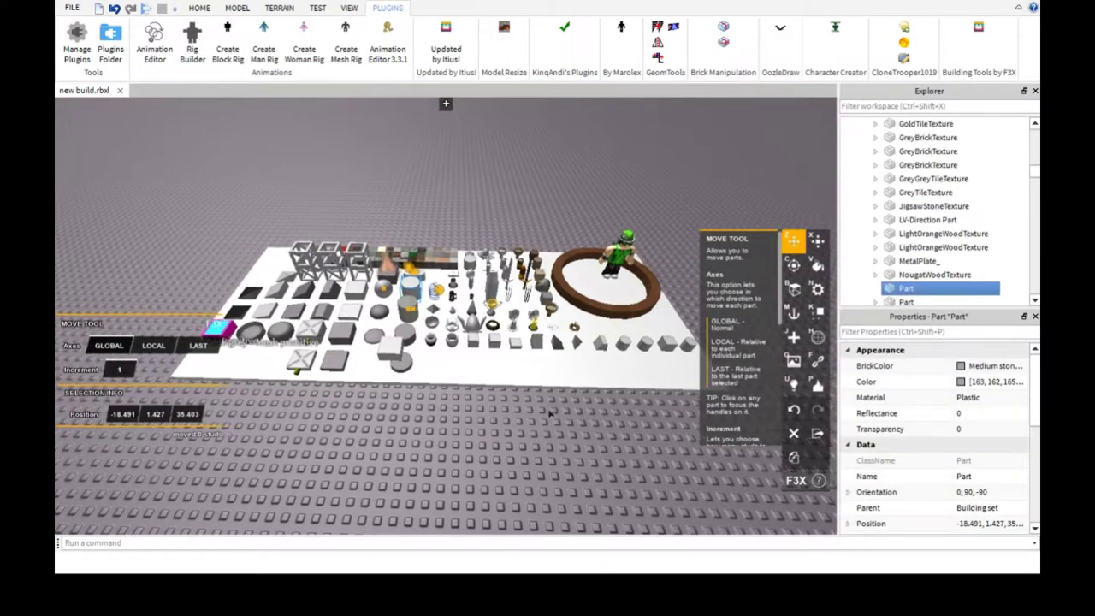
pyautogui.press('a')
pyautogui.press('d')
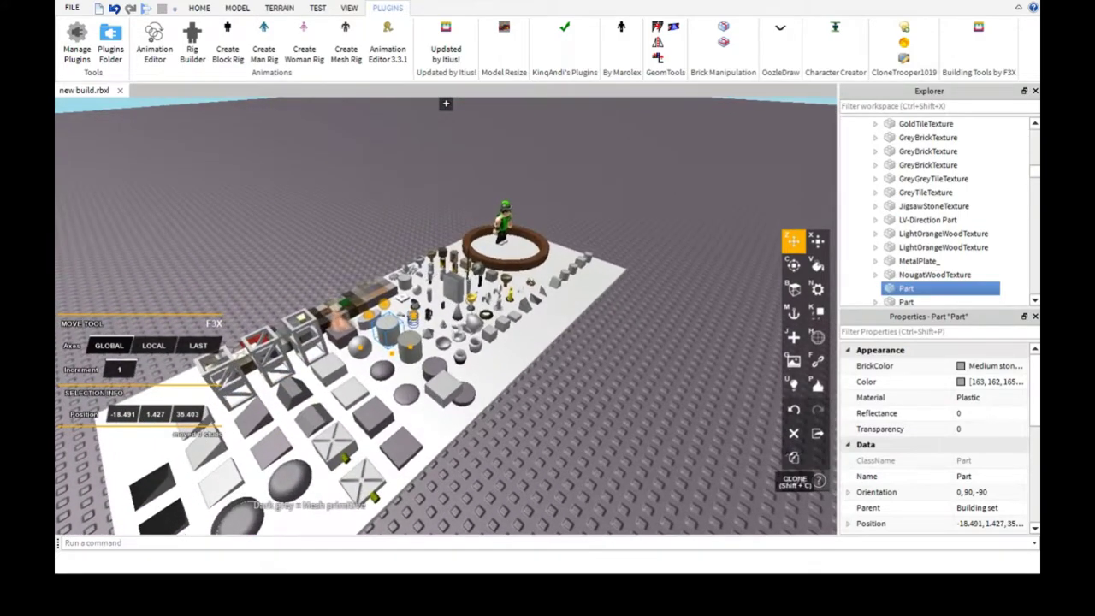
pyautogui.hotkey('shift', 'c')
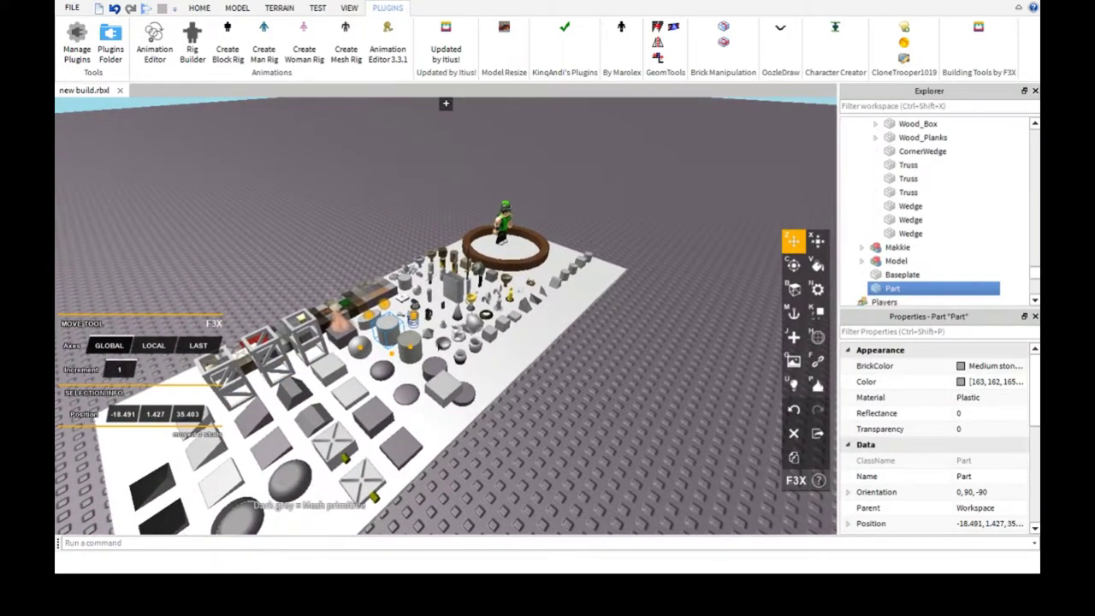
pyautogui.press('d')
pyautogui.moveTo(392, 341); pyautogui.dragTo(496, 417)
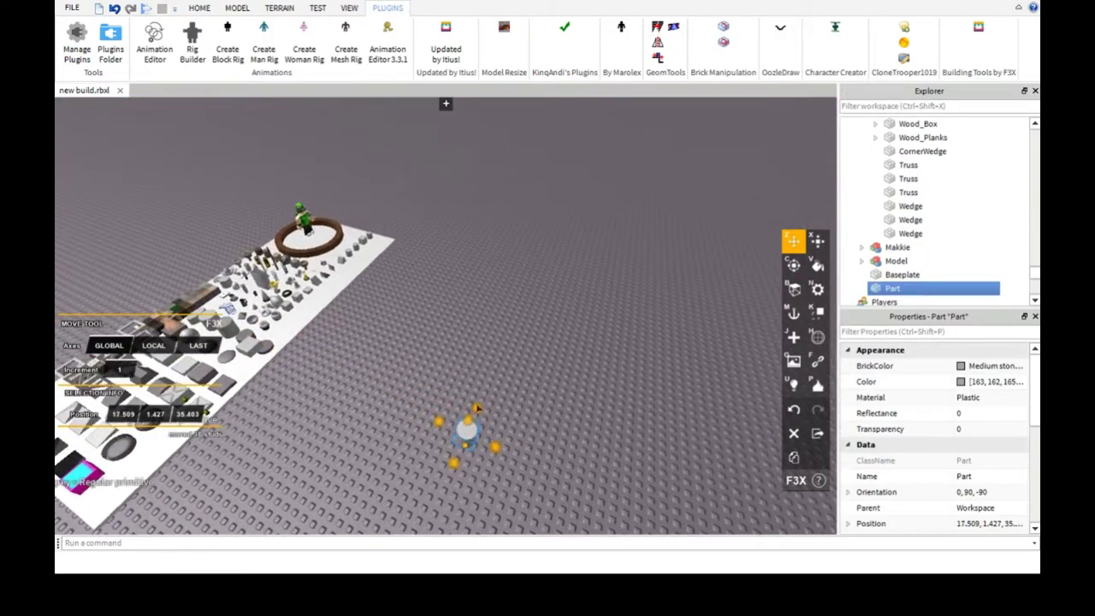
pyautogui.scroll(3, 530, 276)
# - Resize the cylinder copy into a flat 2 × 9 × 9-stud disc
pyautogui.press('x')
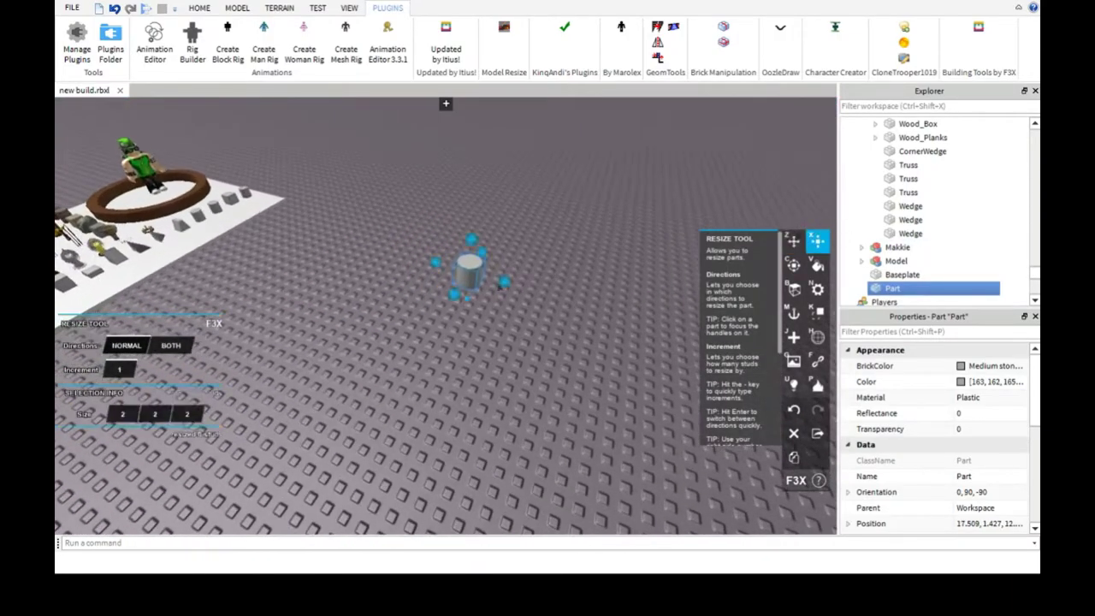
pyautogui.scroll(3, 513, 282)
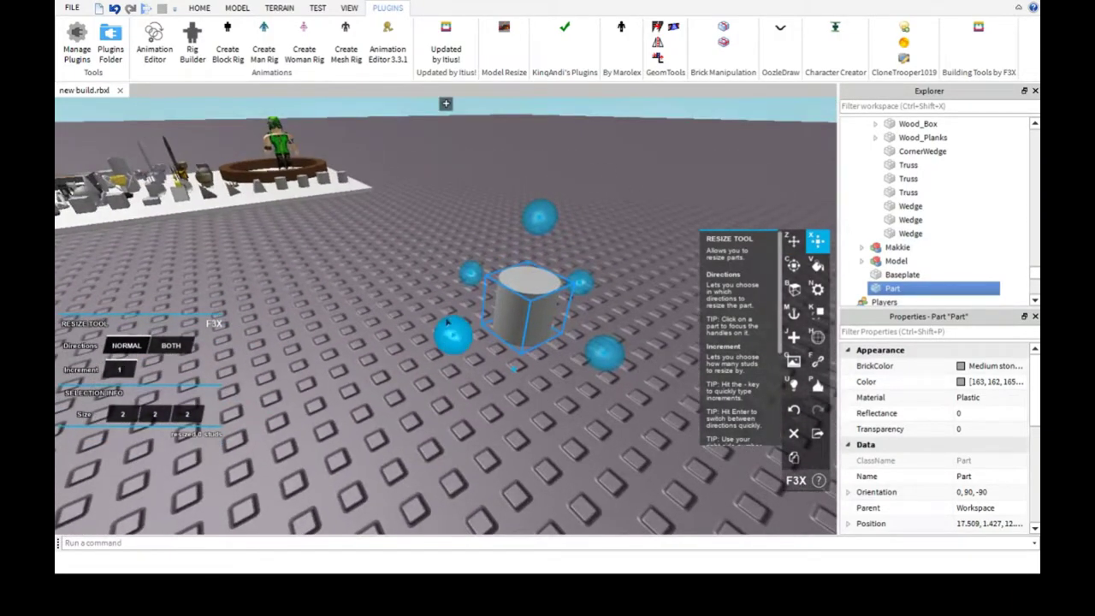
pyautogui.moveTo(447, 321); pyautogui.dragTo(250, 409)
pyautogui.press('q')
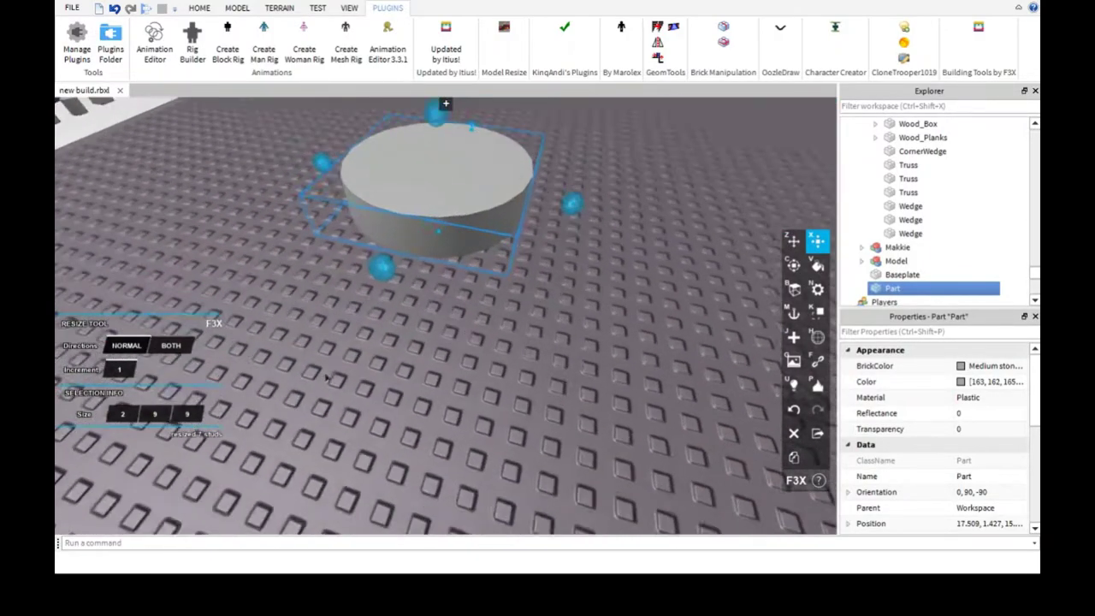
pyautogui.press('w')
pyautogui.press('s')
pyautogui.press('s')
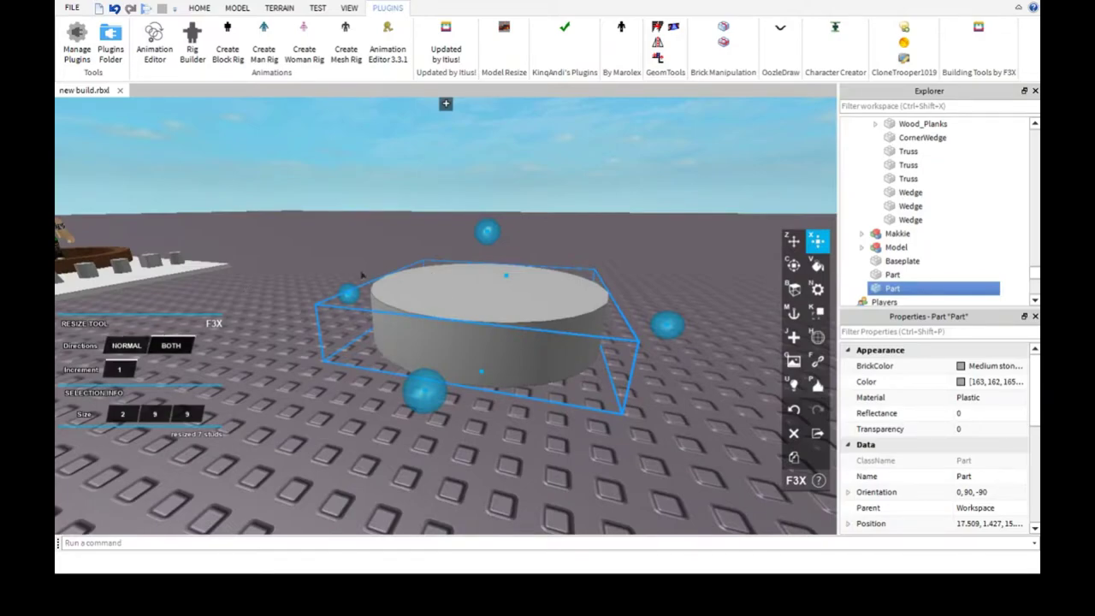
# - Resize a copied cylinder into a 2 × 7 × 7-stud middle tier, using both-sides resizing
pyautogui.moveTo(339, 286); pyautogui.dragTo(374, 287)
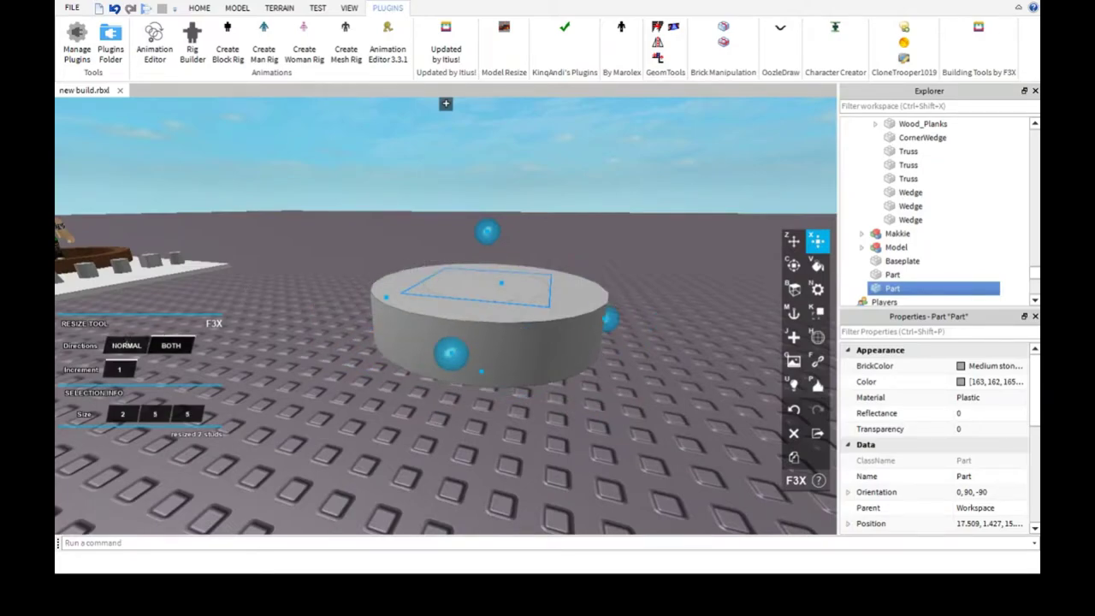
pyautogui.moveTo(483, 222); pyautogui.dragTo(492, 177)
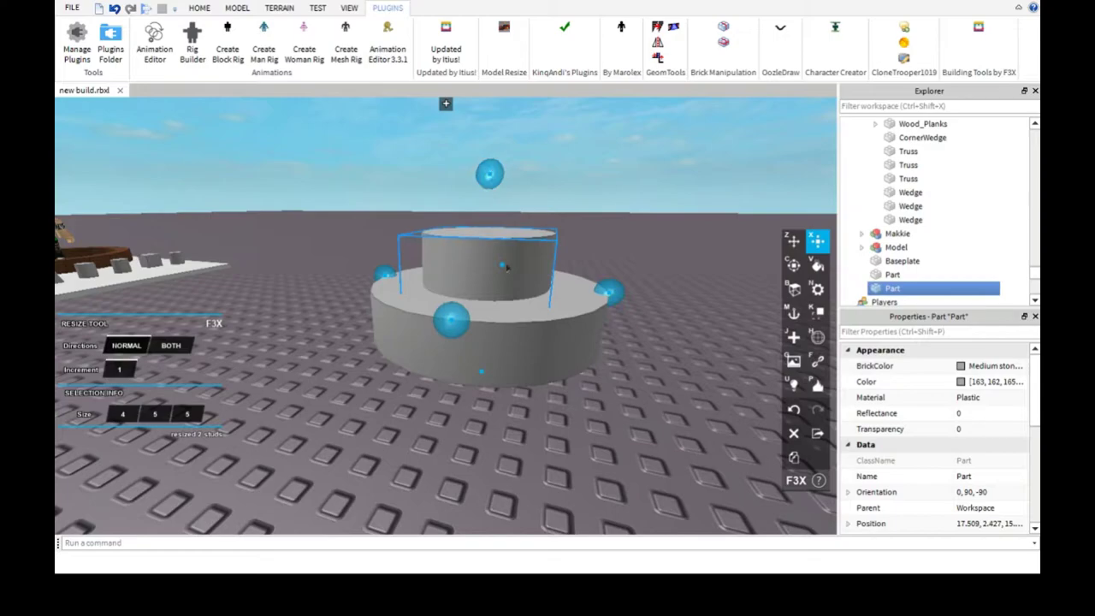
pyautogui.press('w')
pyautogui.moveTo(460, 382); pyautogui.dragTo(469, 334)
pyautogui.scroll(2, 471, 335)
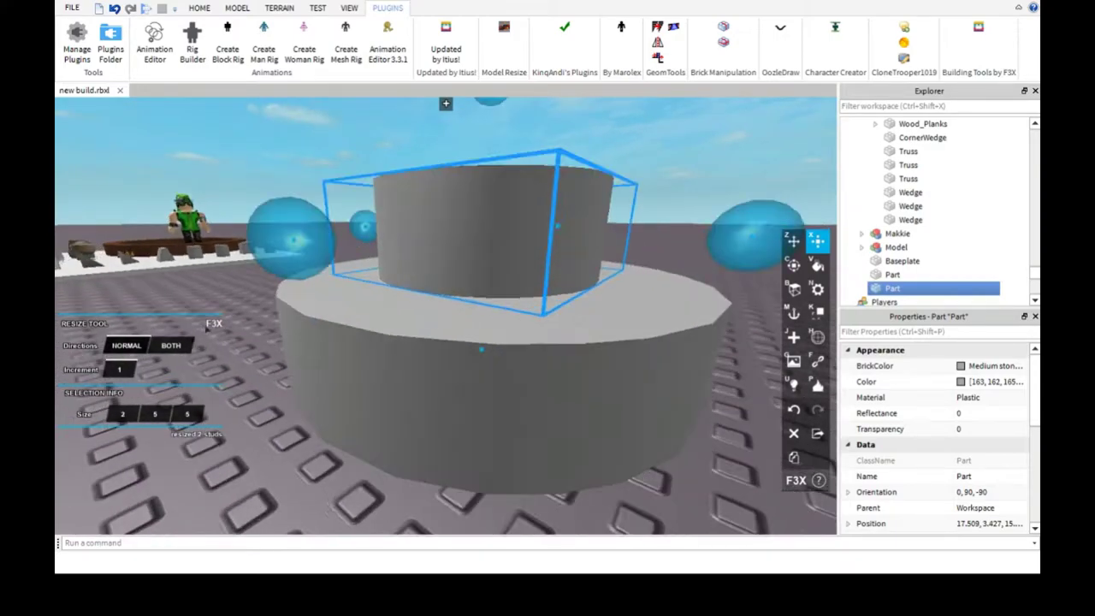
pyautogui.press('z')
pyautogui.moveTo(339, 277); pyautogui.dragTo(283, 286)
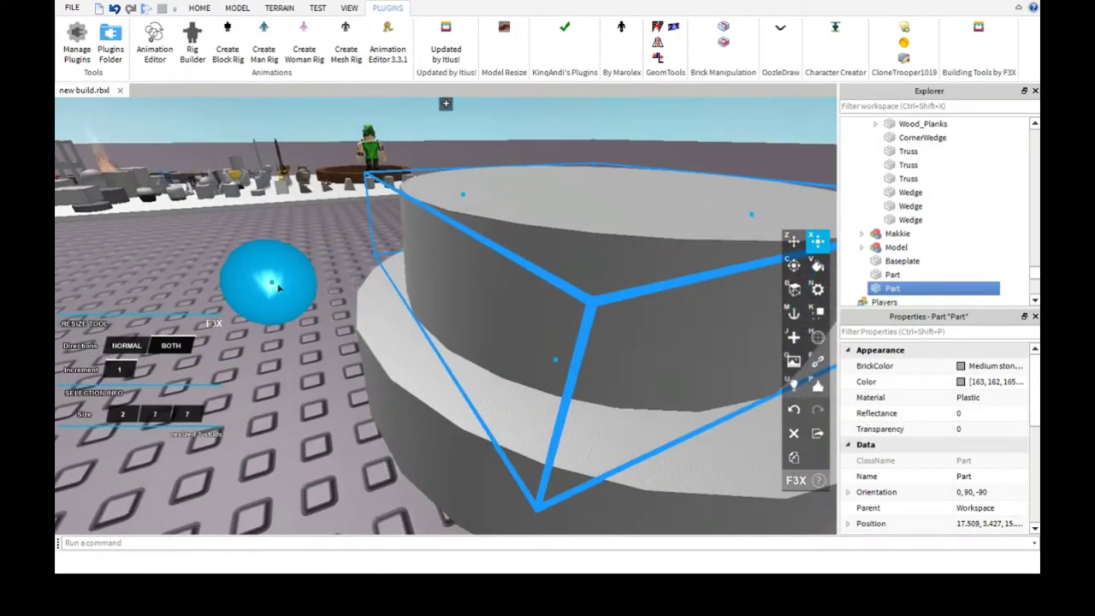
pyautogui.scroll(-2, 295, 282)
pyautogui.press('a')
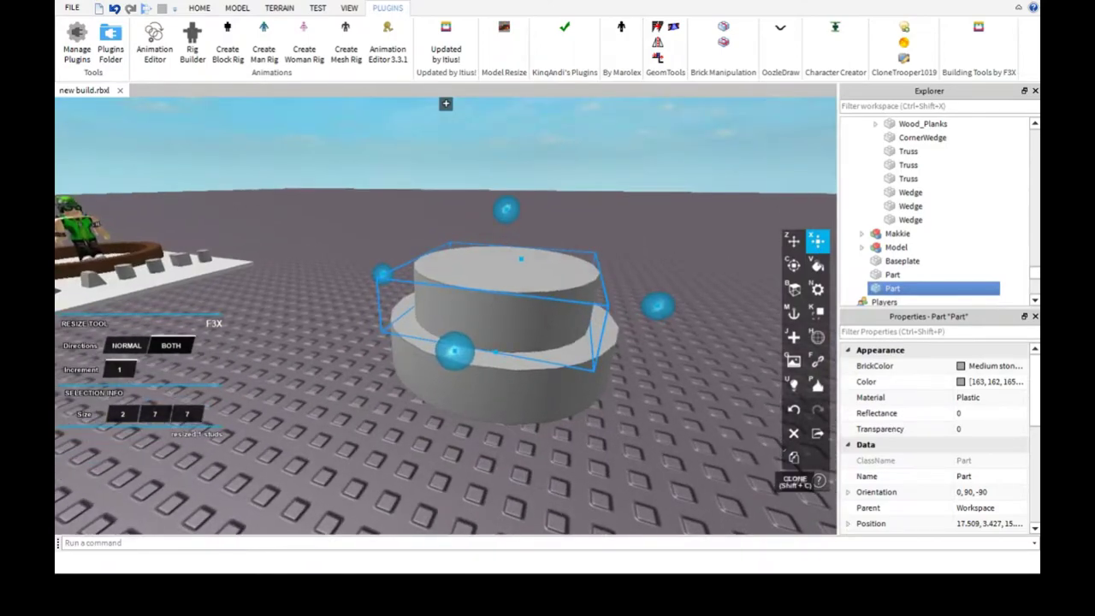
# - Duplicate the tier and stretch the copy into a 4 × 5 × 5-stud top tier
pyautogui.hotkey('shift', 'c')
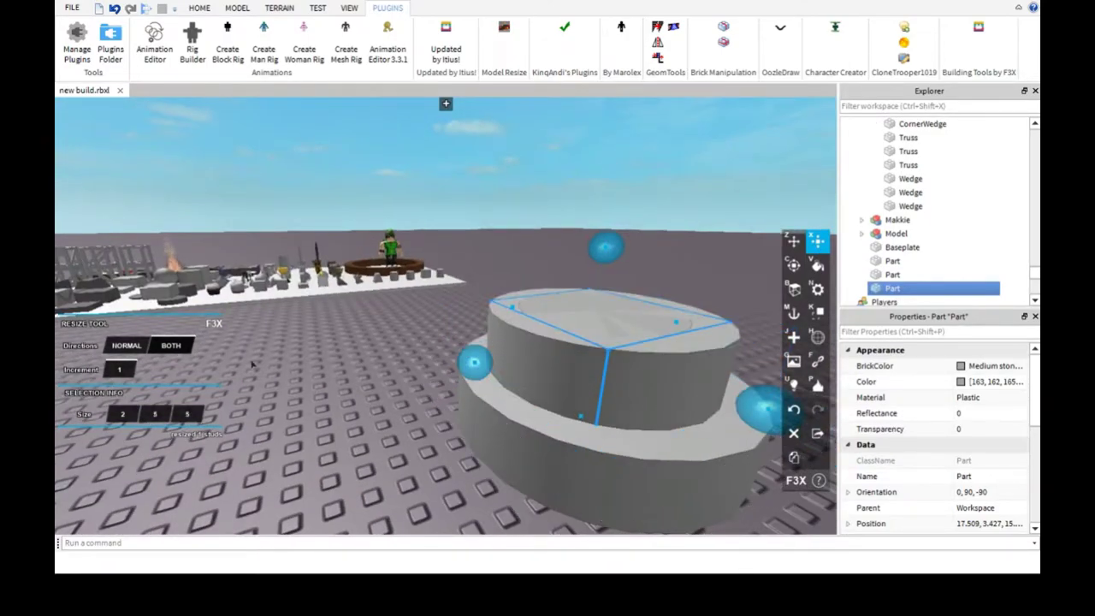
pyautogui.moveTo(604, 248); pyautogui.dragTo(610, 177)
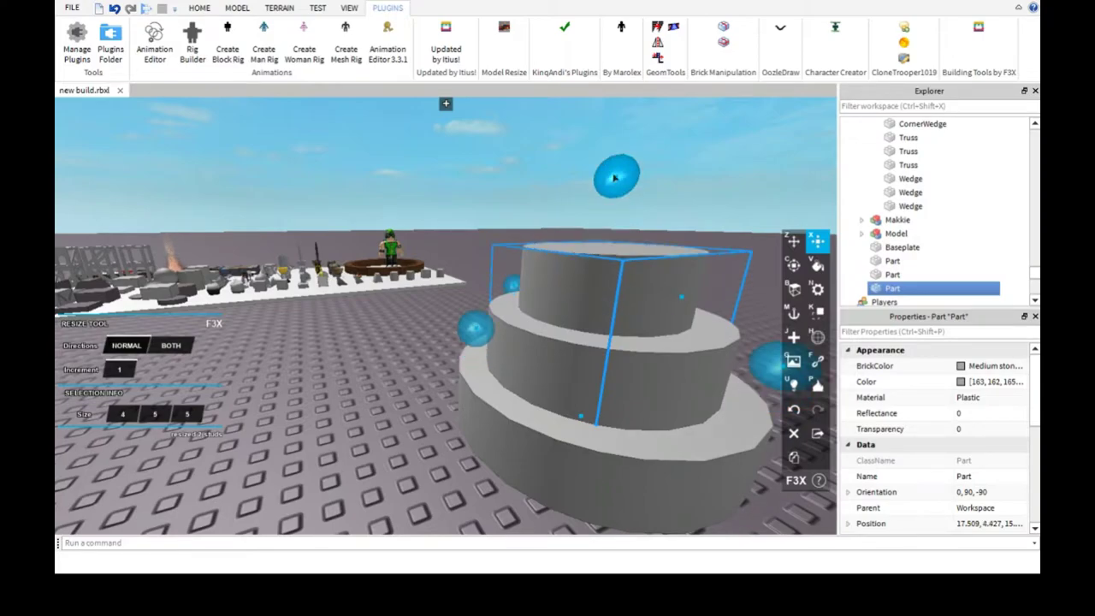
pyautogui.press('f')
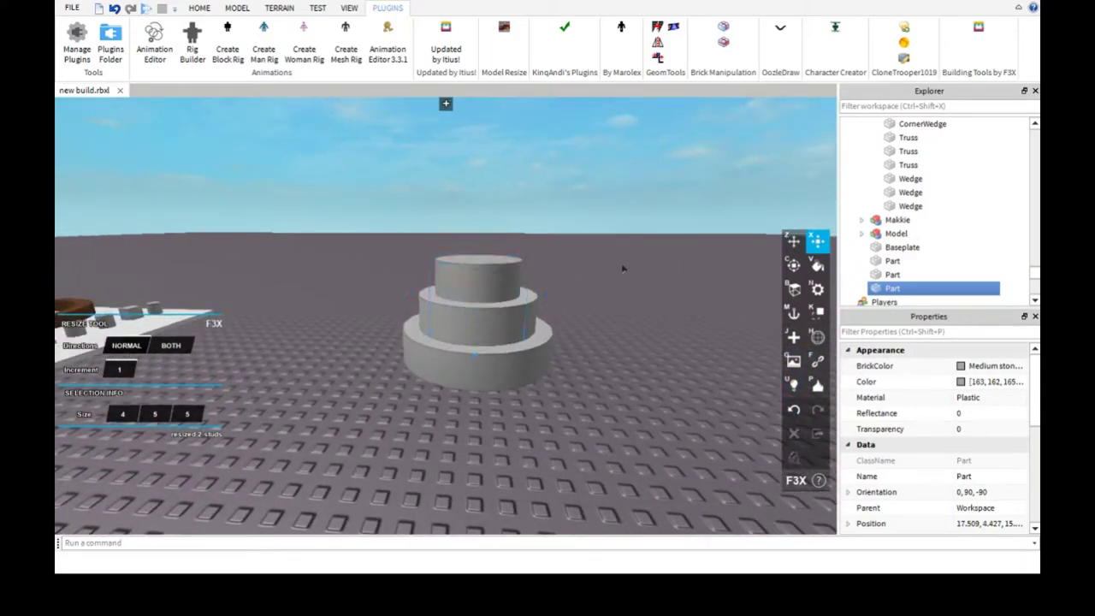
pyautogui.click(623, 268)
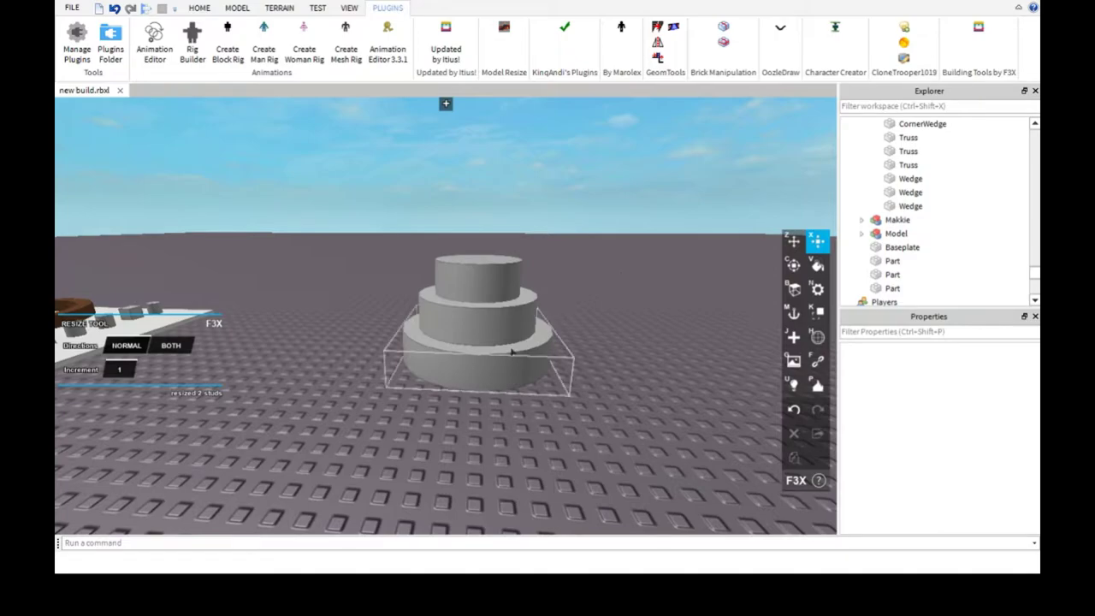
# - Select the bottom, middle and top tiers and paint them Bright green
pyautogui.click(376, 329)
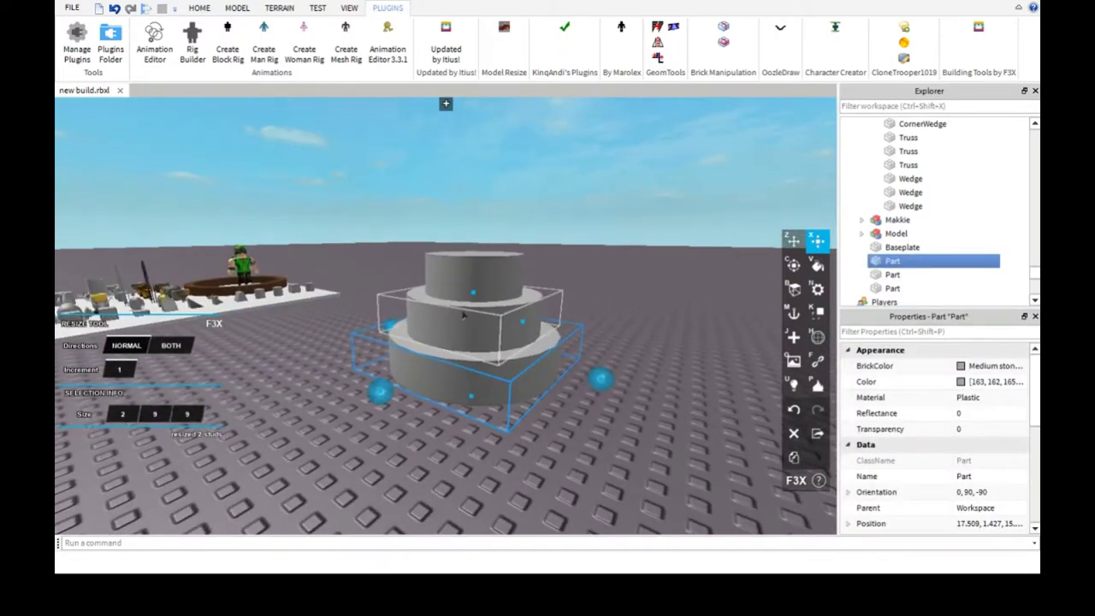
pyautogui.keyDown('shift'); pyautogui.click(463, 317); pyautogui.keyUp('shift')
pyautogui.keyDown('shift'); pyautogui.click(473, 272); pyautogui.keyUp('shift')
pyautogui.click(818, 266)
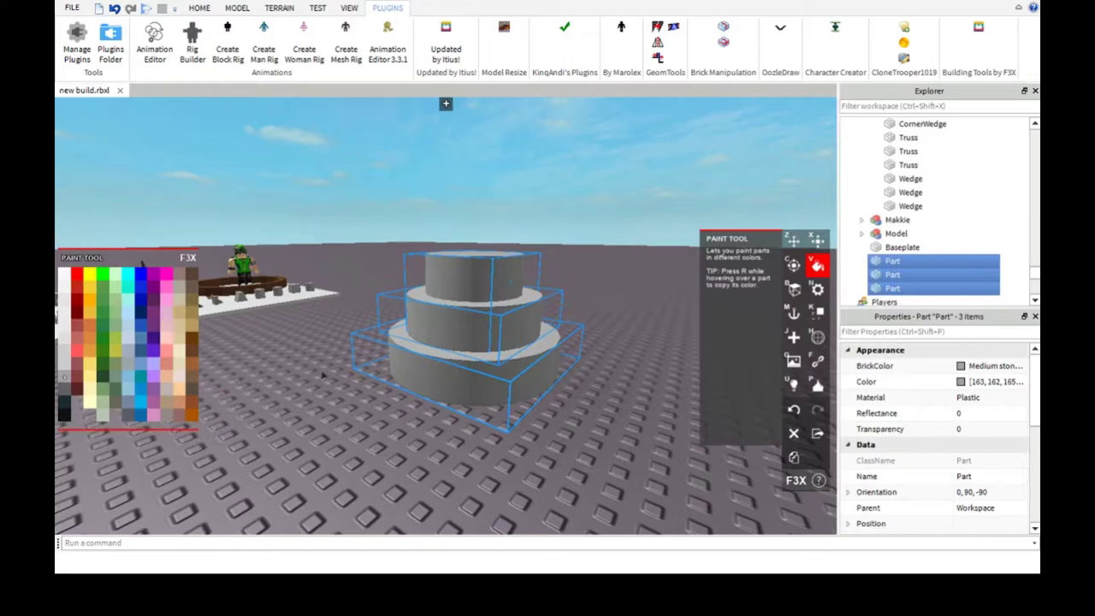
pyautogui.click(102, 297)
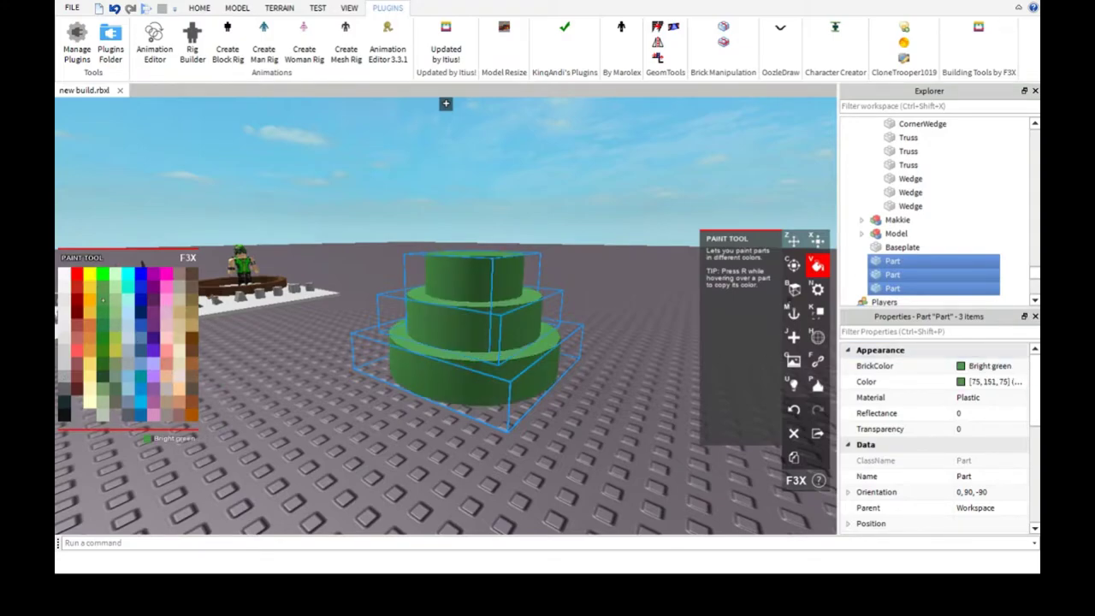
# - Change the three tiers' material to Slate after briefly trying Smooth Plastic
pyautogui.press('n')
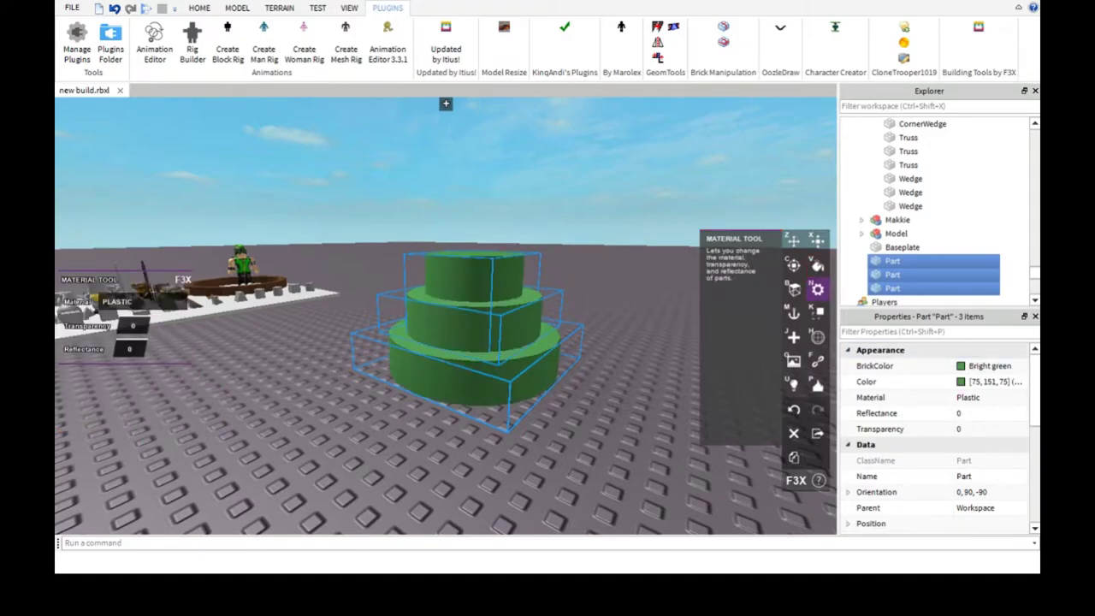
pyautogui.click(117, 301)
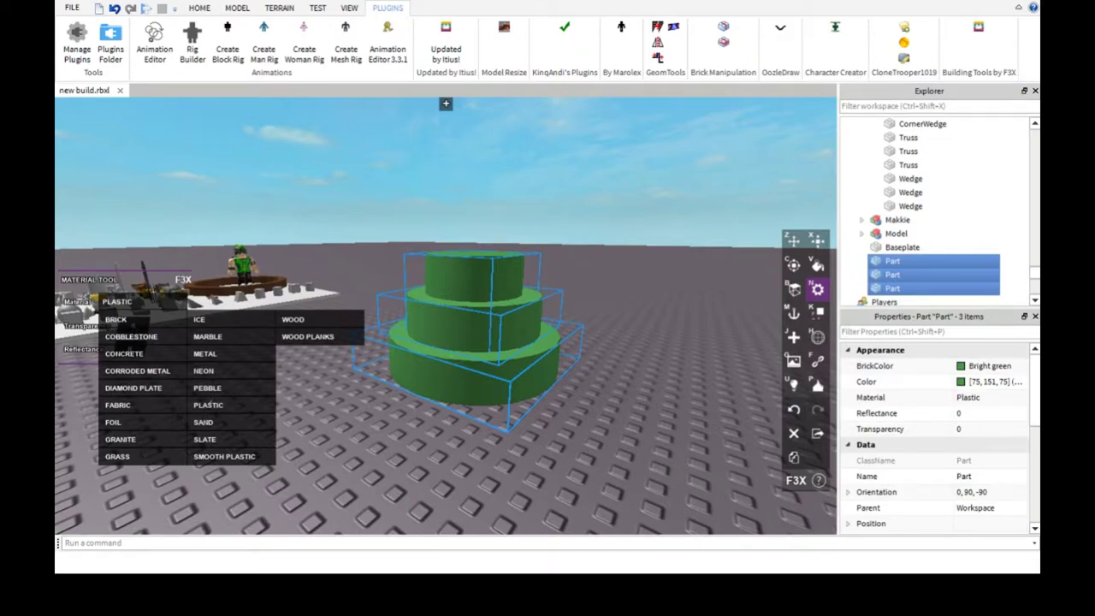
pyautogui.click(224, 456)
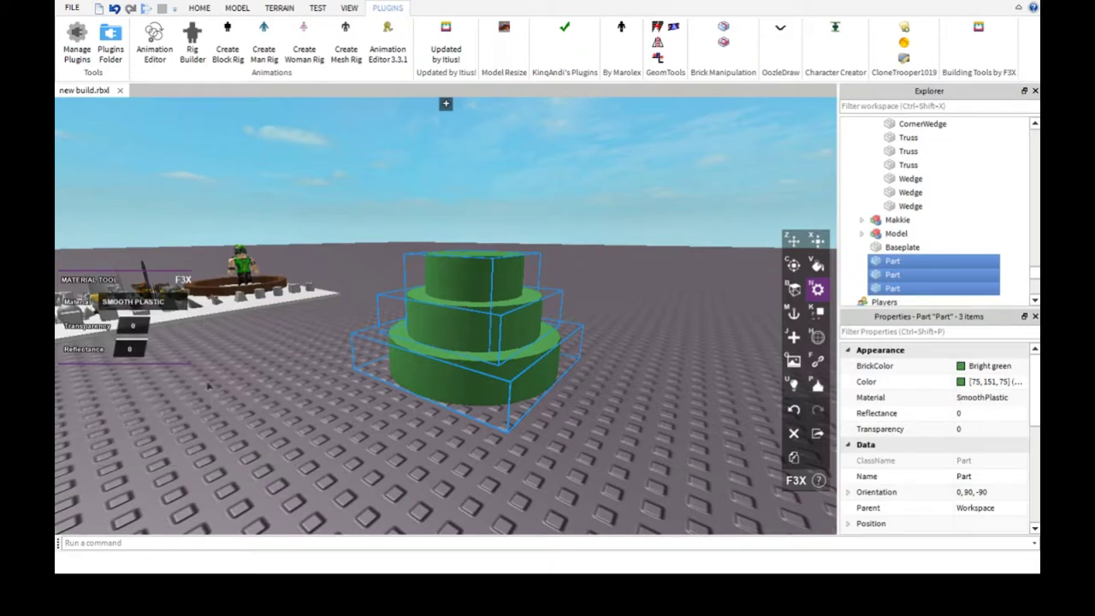
pyautogui.click(133, 301)
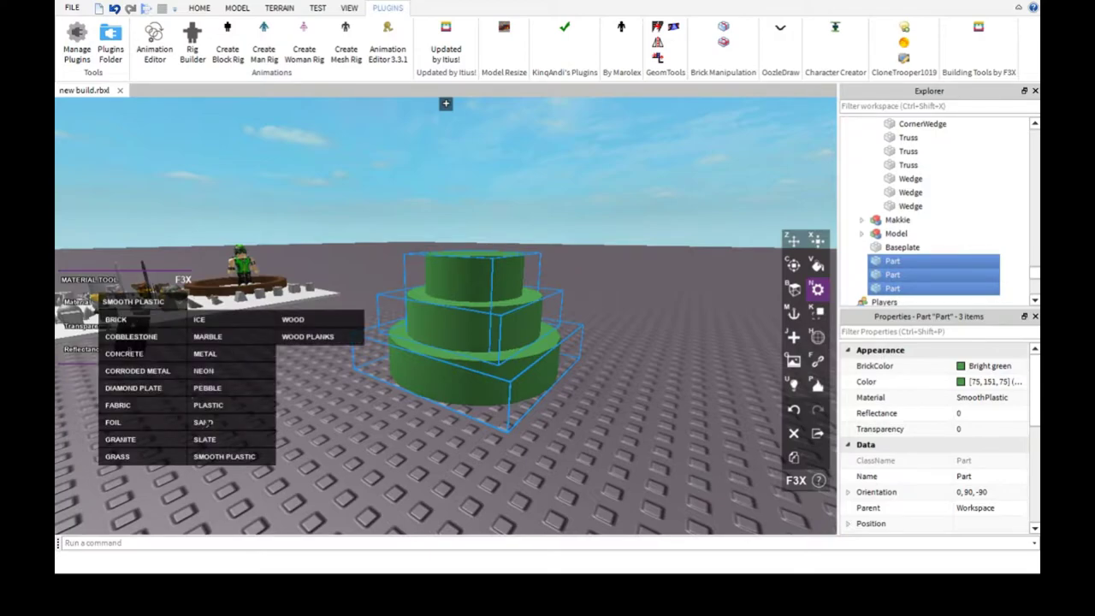
pyautogui.click(205, 439)
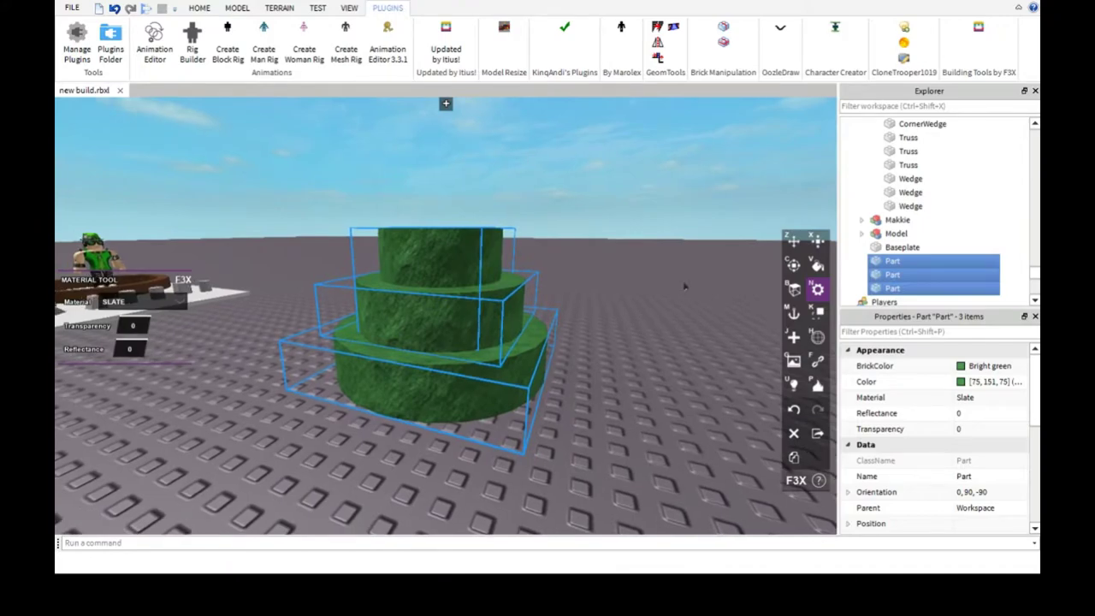
pyautogui.click(818, 241)
# - Narrow a new part on the top tier and flatten it to 0.4 studs thick
pyautogui.click(539, 411)
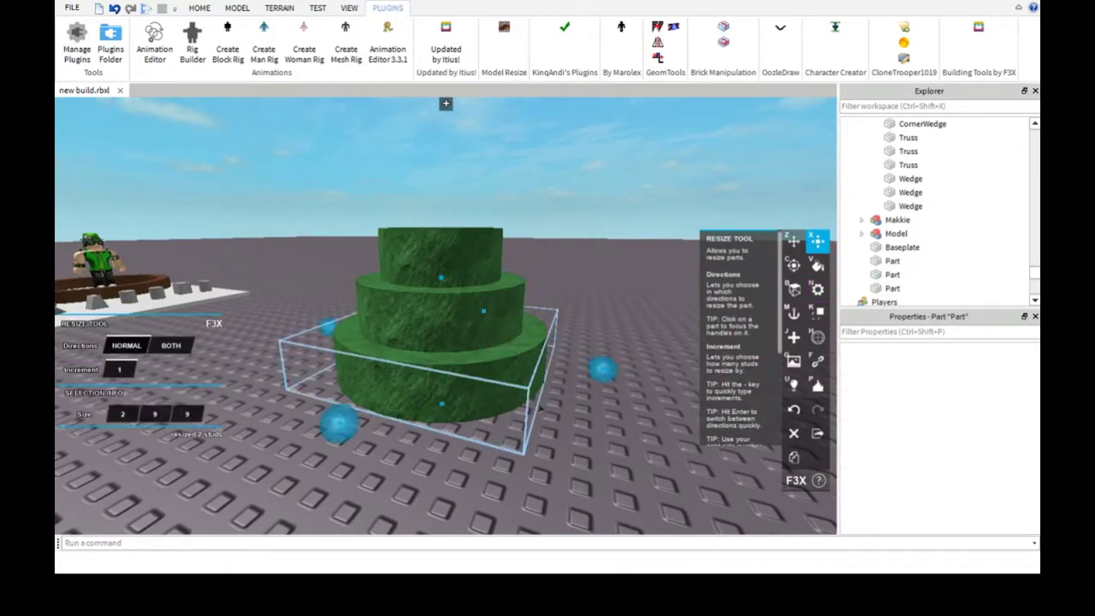
pyautogui.scroll(3, 539, 410)
pyautogui.click(402, 133)
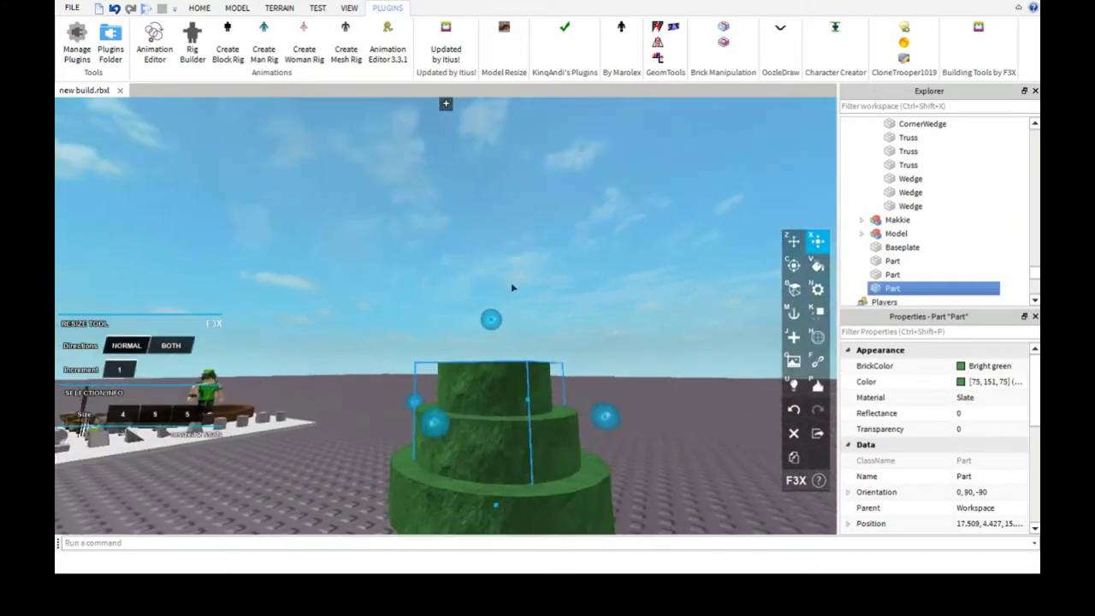
pyautogui.moveTo(511, 287); pyautogui.dragTo(599, 368)
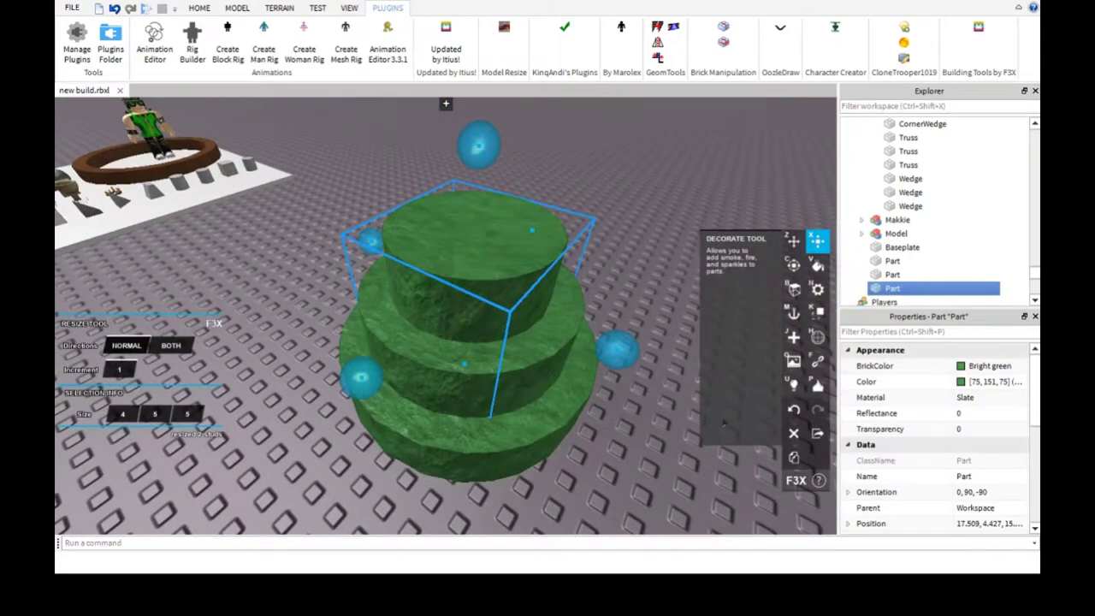
pyautogui.scroll(5, 464, 360)
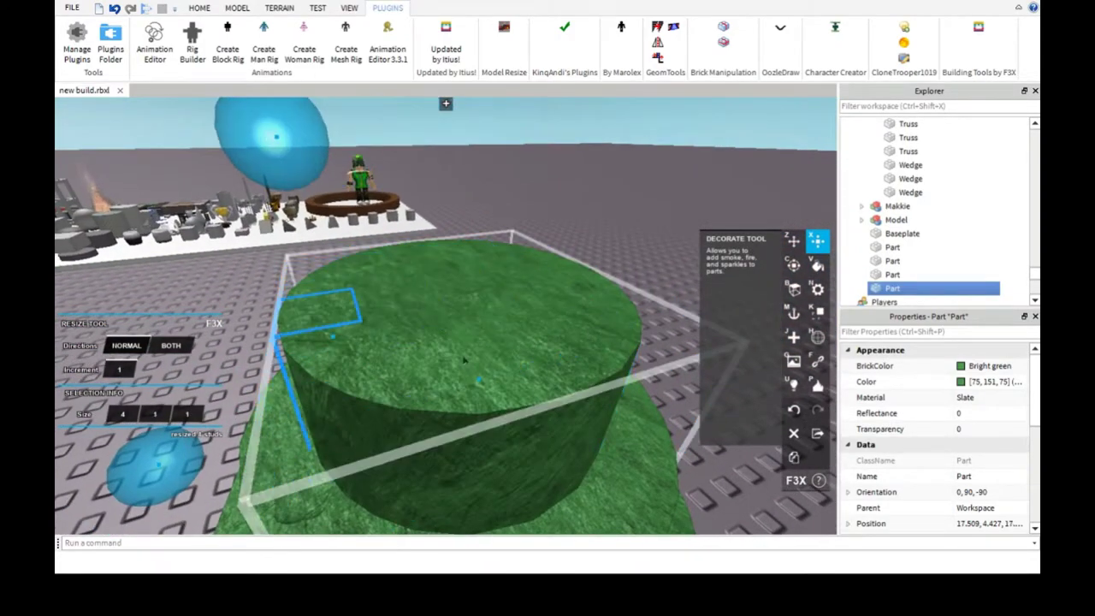
pyautogui.scroll(-3, 465, 360)
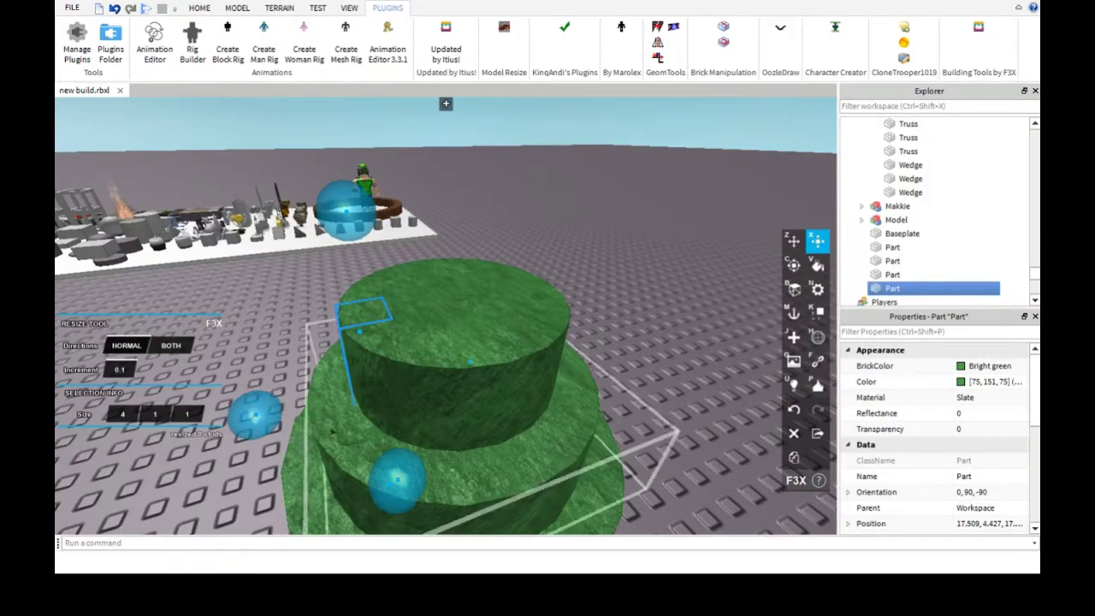
pyautogui.moveTo(471, 362); pyautogui.dragTo(457, 421)
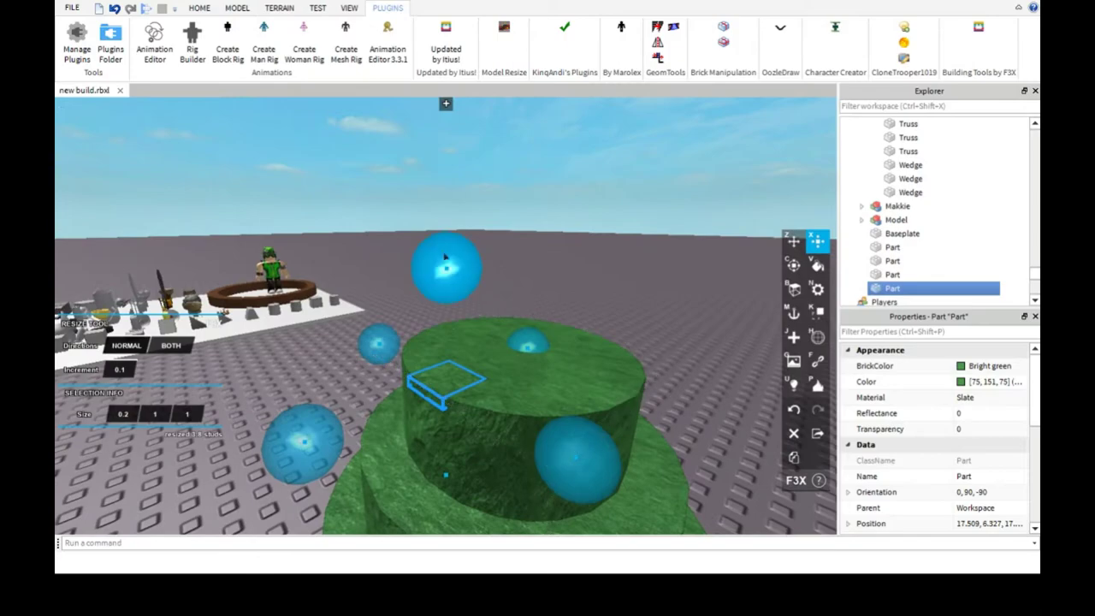
pyautogui.moveTo(445, 257); pyautogui.dragTo(435, 249)
pyautogui.scroll(-3, 435, 248)
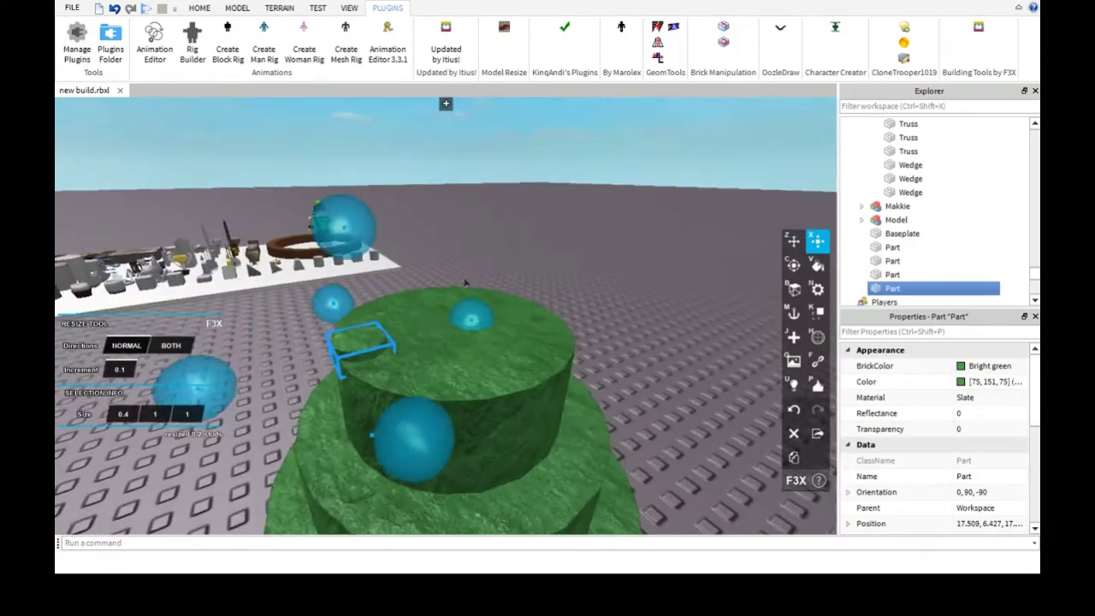
pyautogui.scroll(3, 434, 248)
pyautogui.scroll(-3, 435, 248)
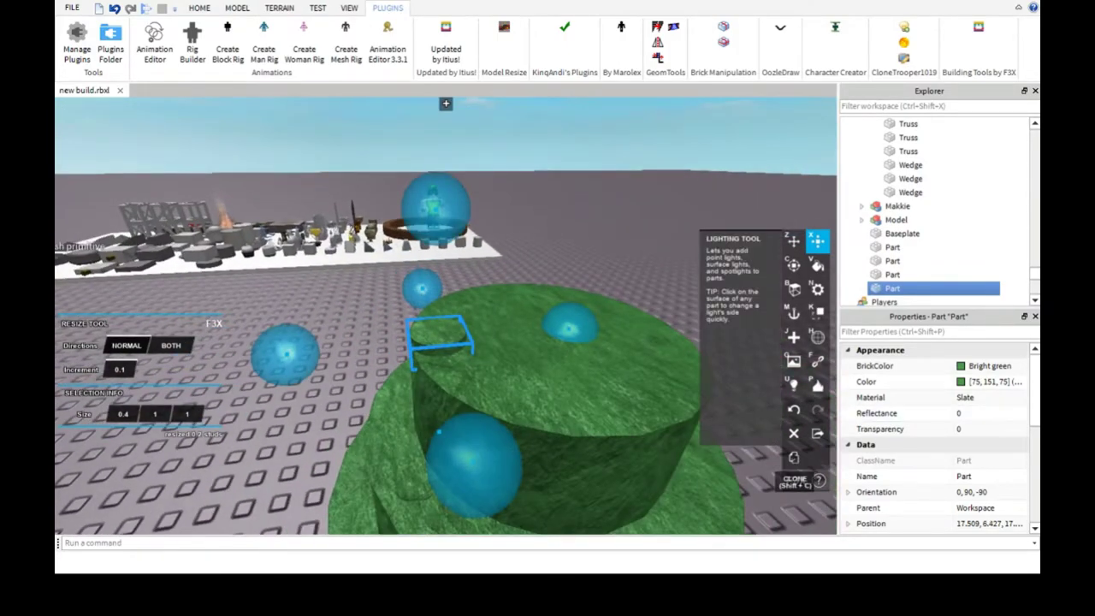
# - Paint the thin piece Black and tilt it by 15 degrees
pyautogui.click(794, 265)
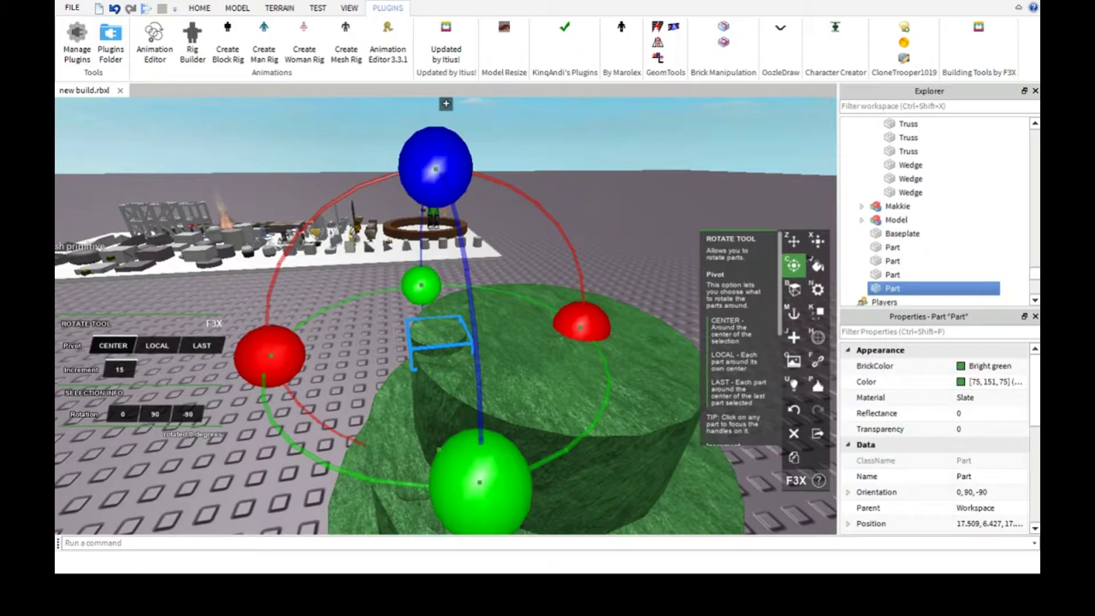
pyautogui.press('v')
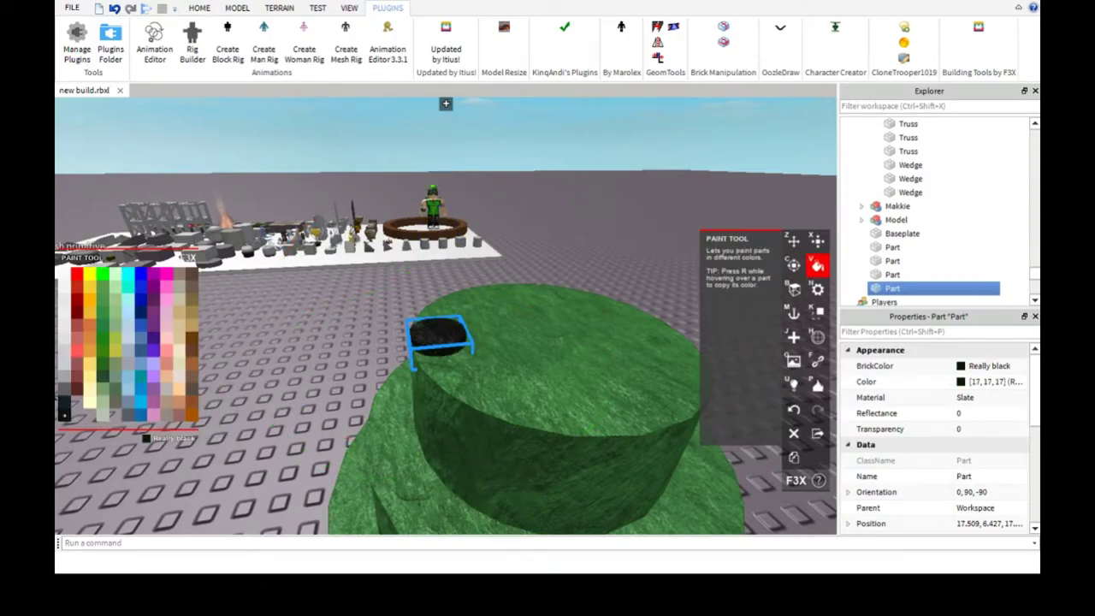
pyautogui.click(64, 403)
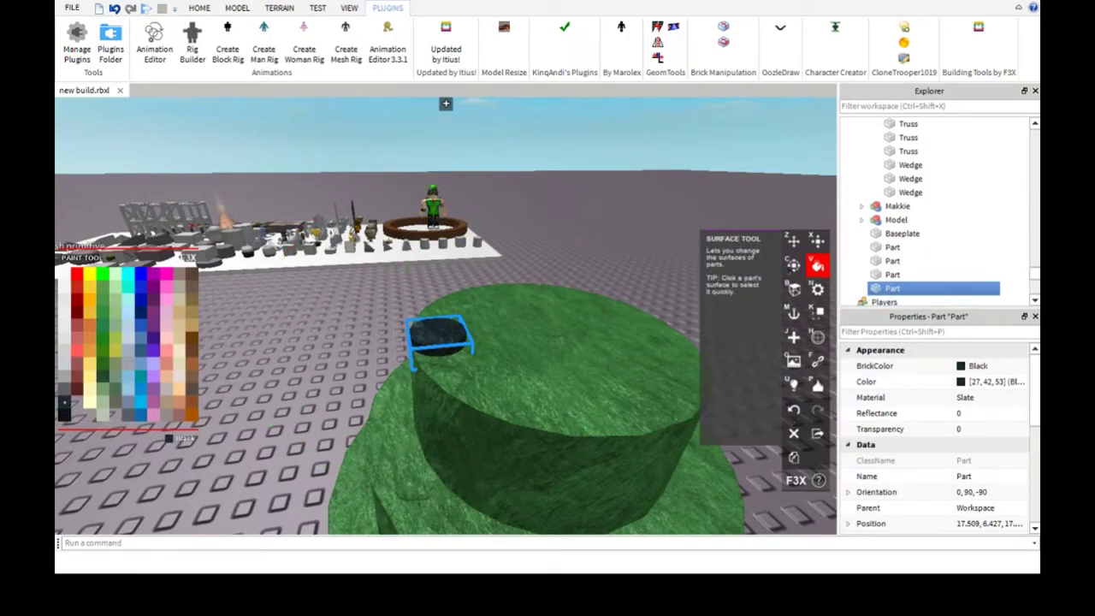
pyautogui.click(790, 238)
pyautogui.click(794, 457)
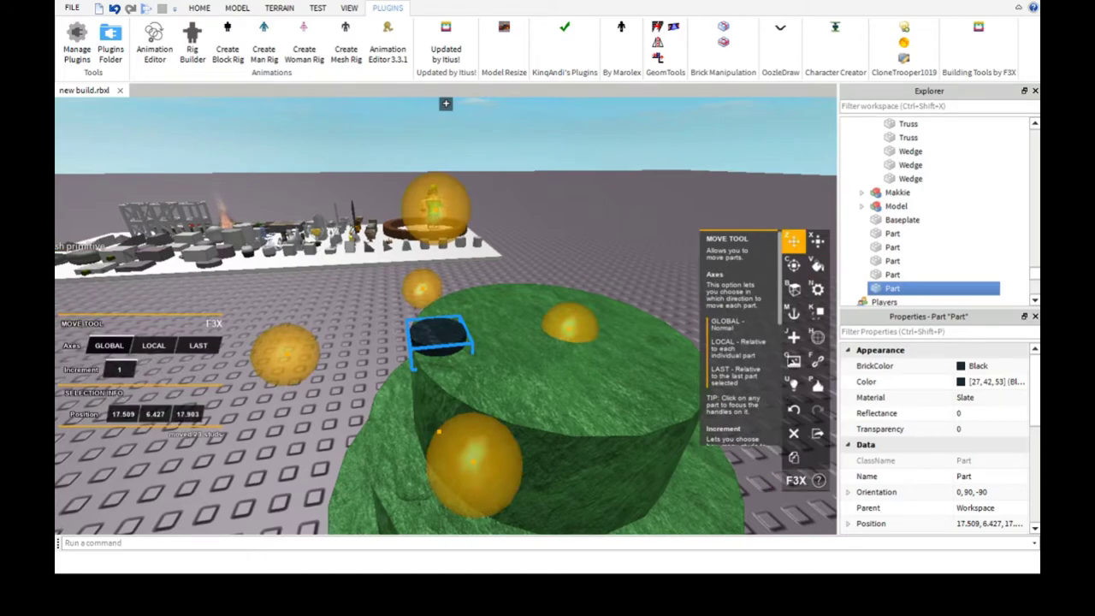
pyautogui.press('c')
pyautogui.hotkey('shift', 'z')
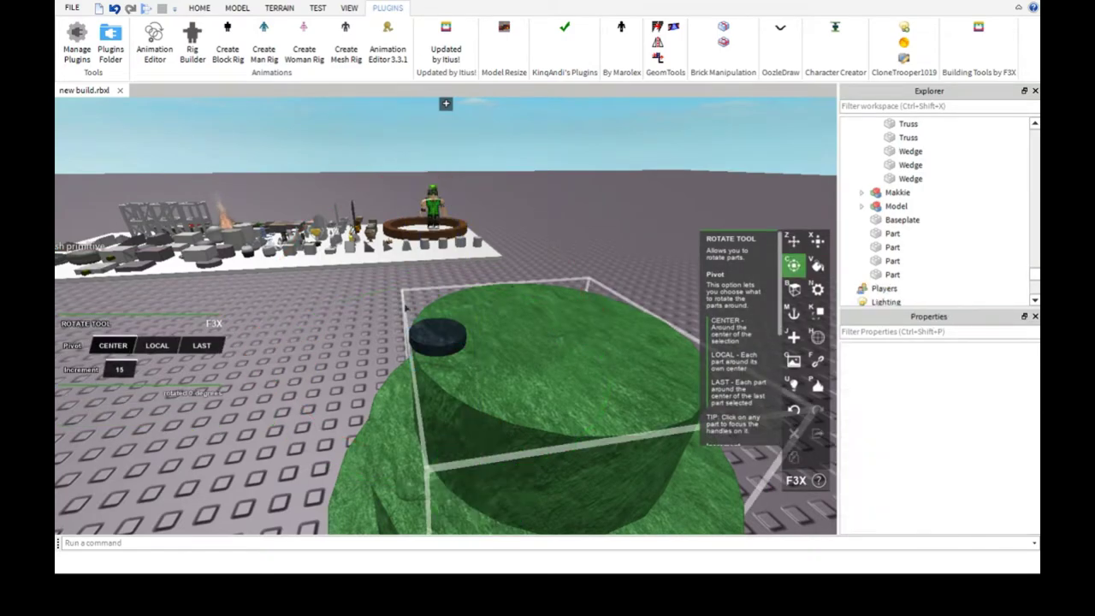
pyautogui.moveTo(556, 321); pyautogui.dragTo(438, 454)
# - Make two copies of the black piece, turn one 15 degrees, and select all three
pyautogui.hotkey('shift', 'c')
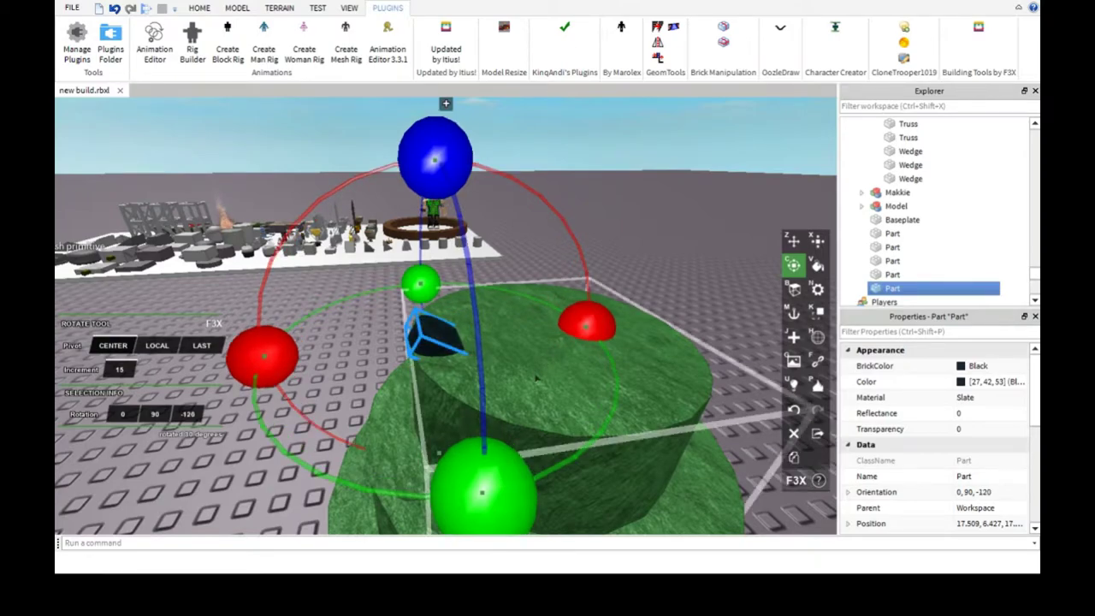
pyautogui.moveTo(483, 492); pyautogui.dragTo(528, 442)
pyautogui.scroll(1, 603, 332)
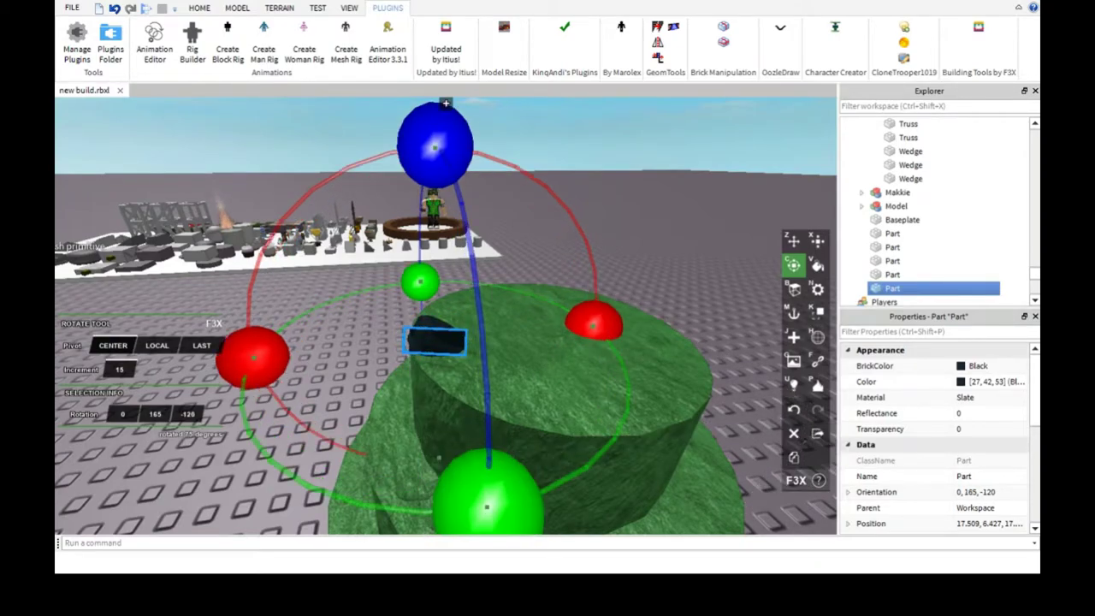
pyautogui.hotkey('shift', 'c')
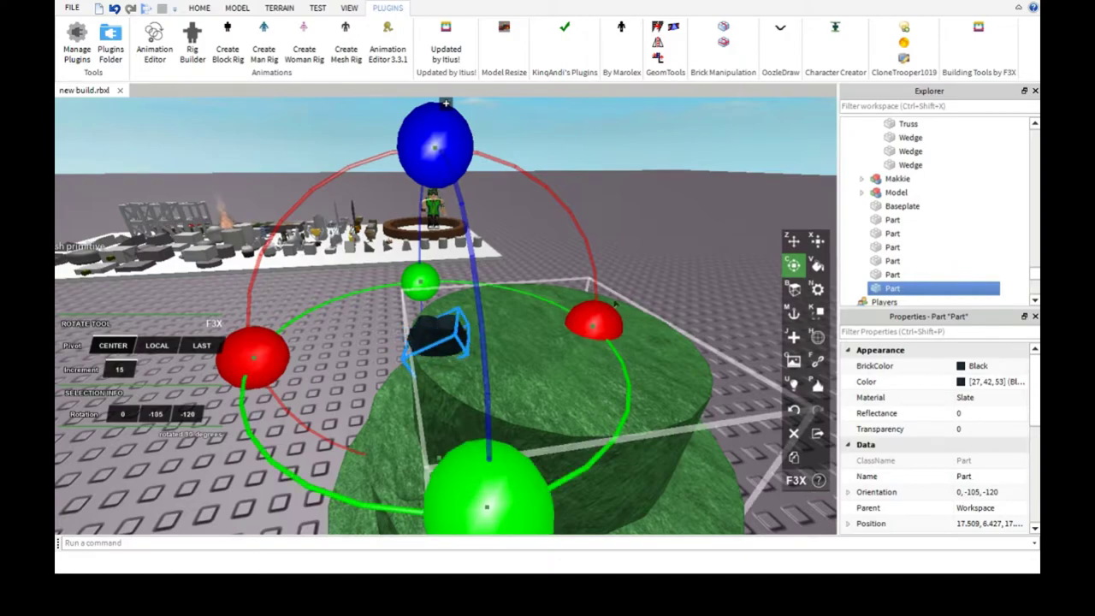
pyautogui.press('x')
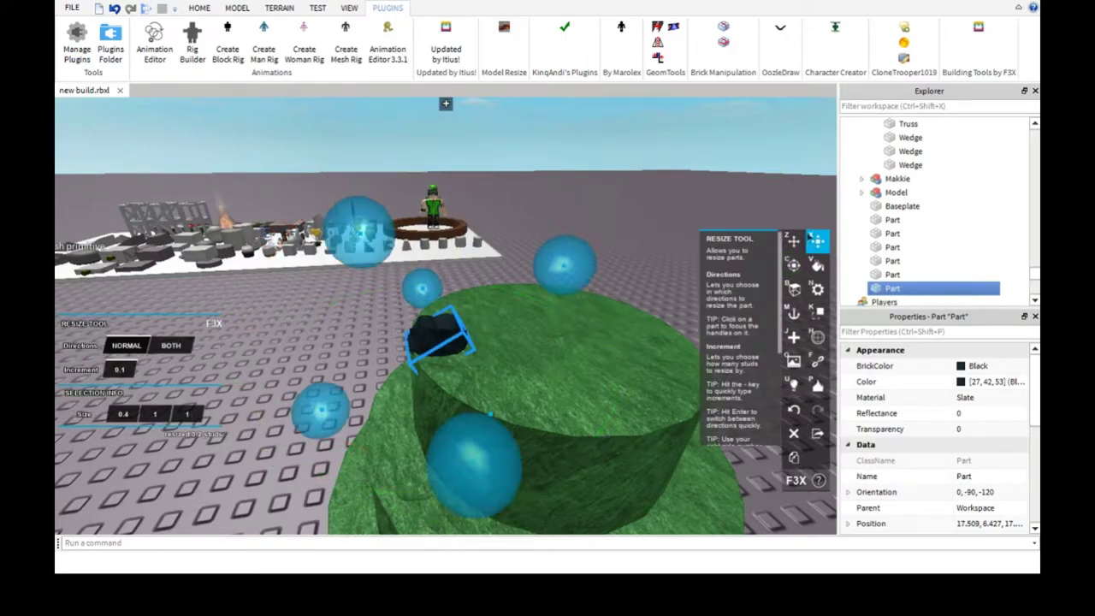
pyautogui.click(585, 338)
pyautogui.click(428, 330)
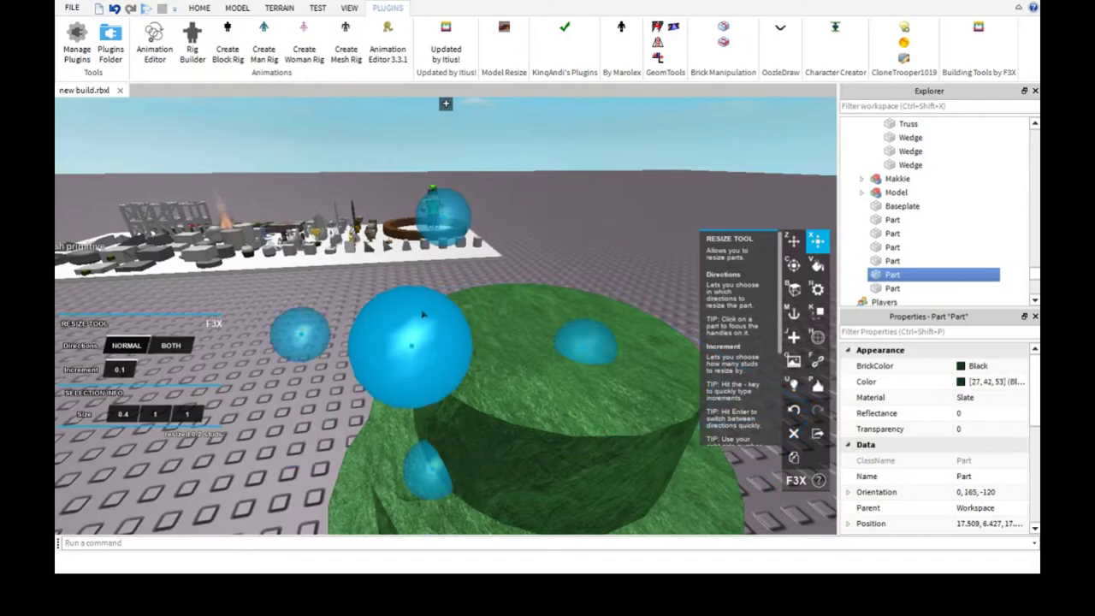
pyautogui.press('f')
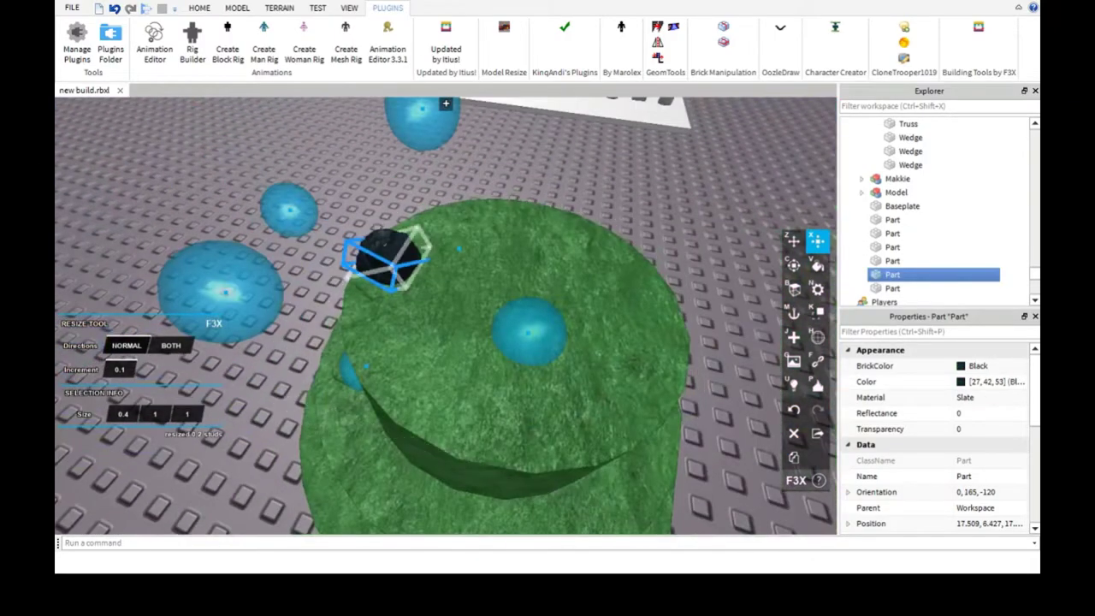
pyautogui.keyDown('shift'); pyautogui.click(451, 343); pyautogui.keyUp('shift')
pyautogui.keyDown('shift'); pyautogui.click(450, 343); pyautogui.keyUp('shift')
pyautogui.scroll(-5, 451, 343)
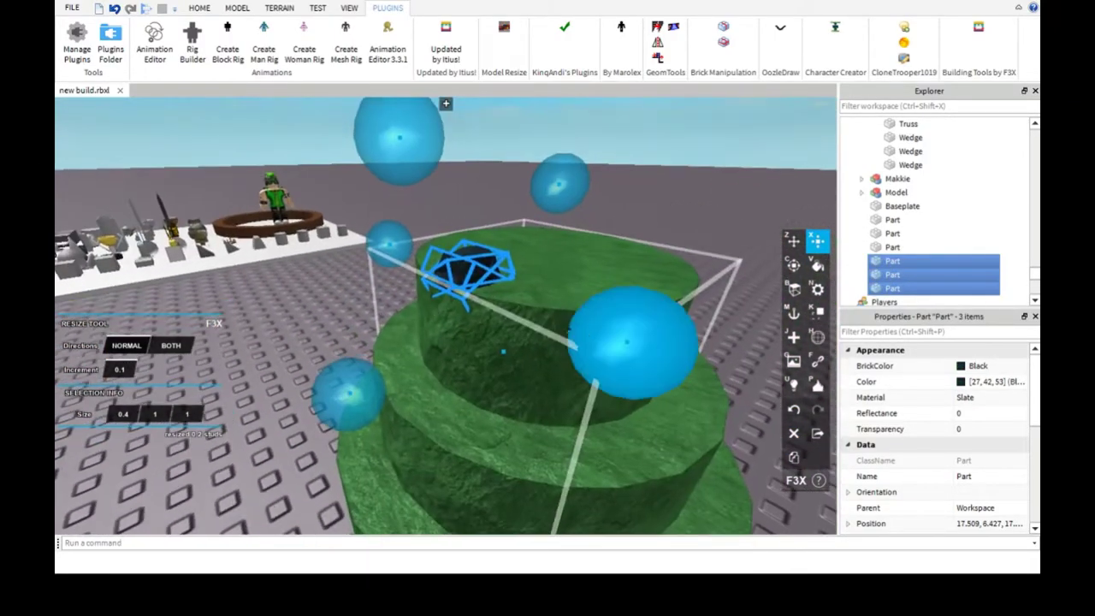
# - Move the three selected black pieces 4.4 studs along Z to the top tier's far edge
pyautogui.press('z')
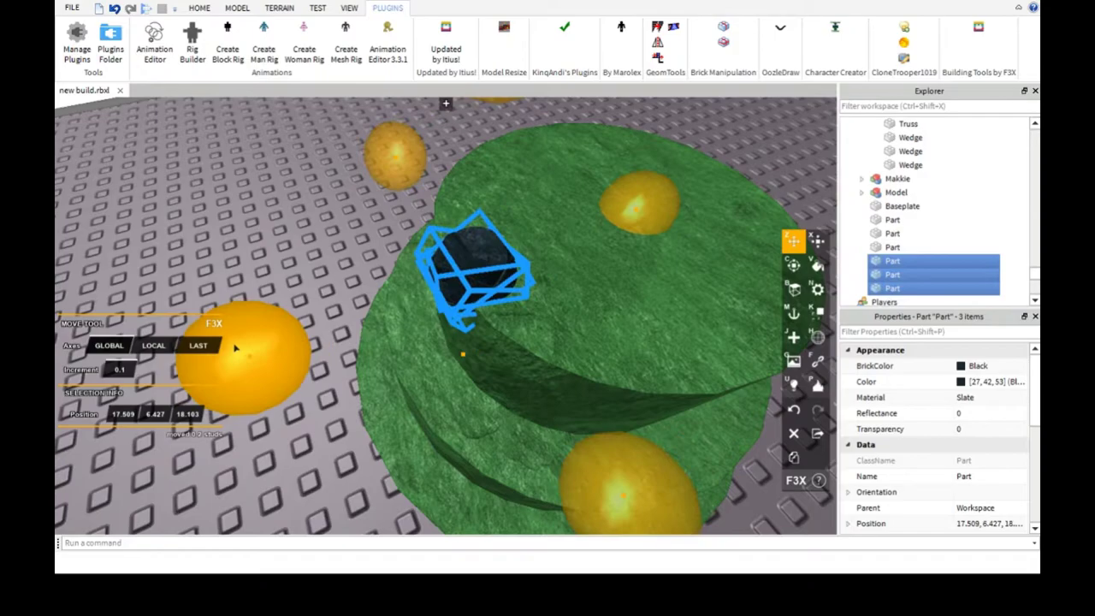
pyautogui.scroll(5, 446, 103)
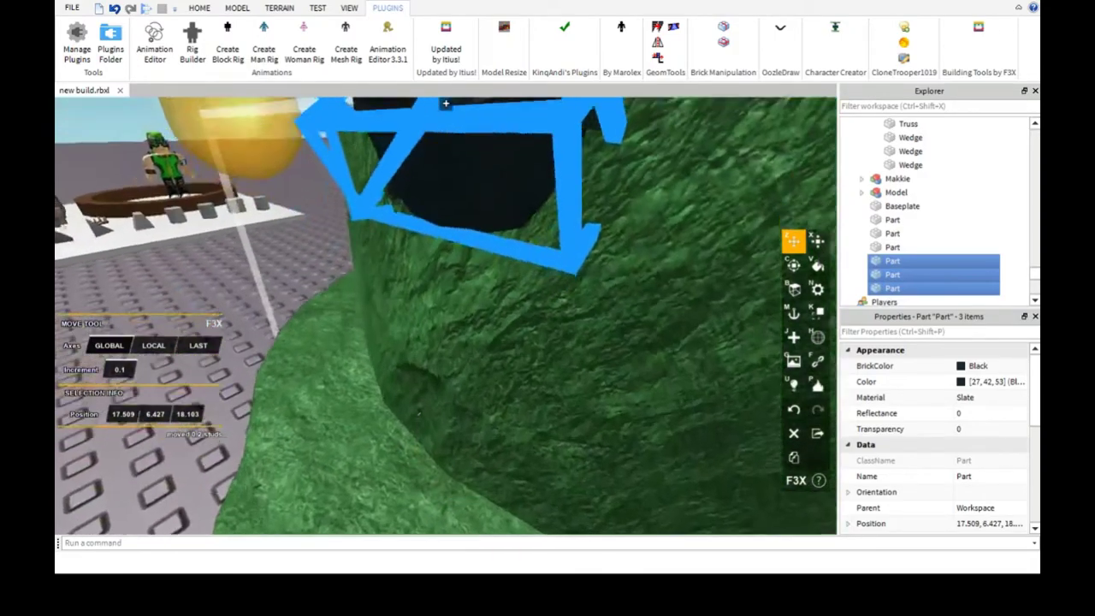
pyautogui.scroll(-5, 446, 102)
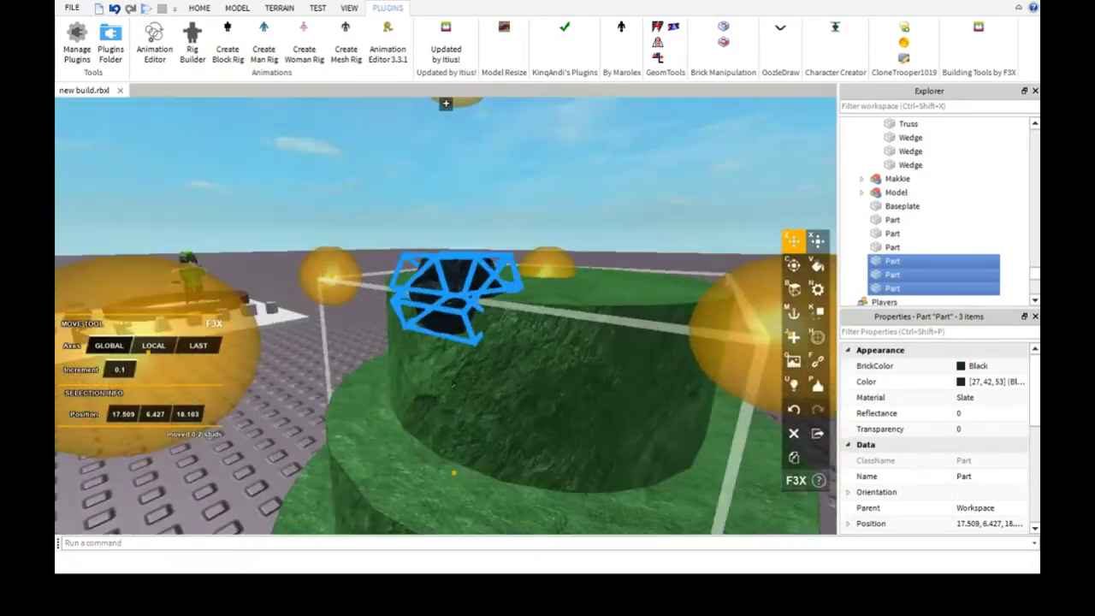
pyautogui.scroll(4, 446, 103)
pyautogui.scroll(-3, 446, 103)
pyautogui.scroll(-4, 446, 103)
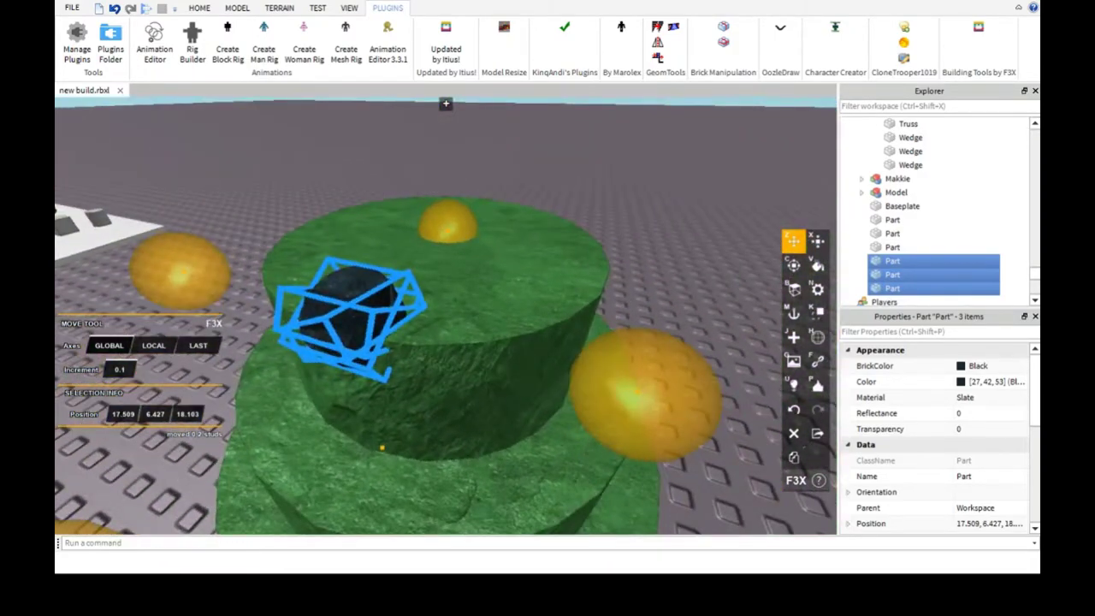
pyautogui.scroll(-3, 446, 103)
pyautogui.scroll(5, 445, 103)
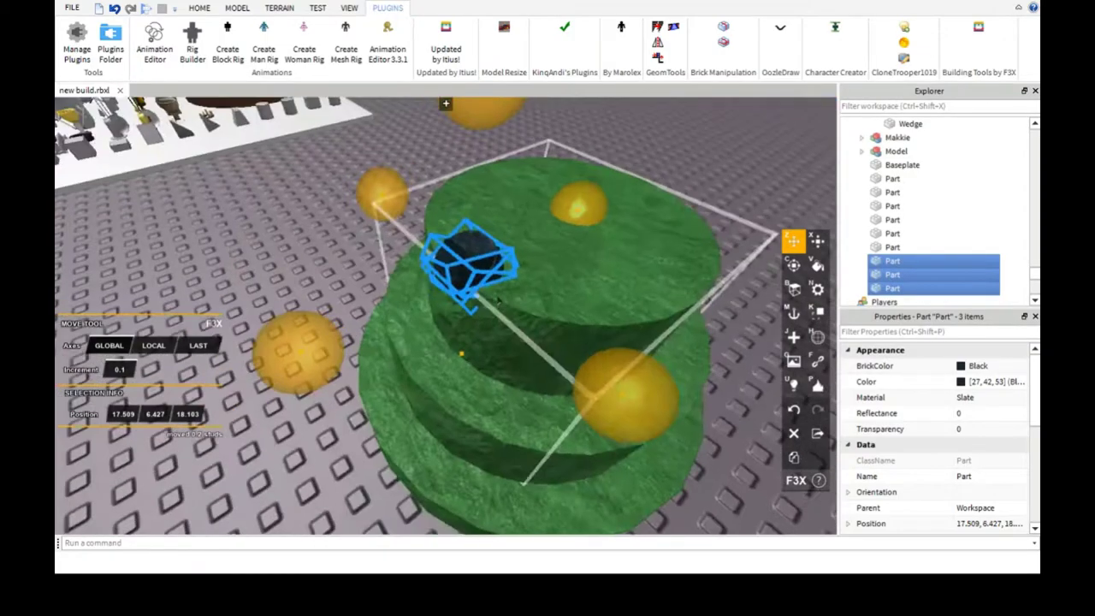
pyautogui.moveTo(591, 259); pyautogui.dragTo(674, 294)
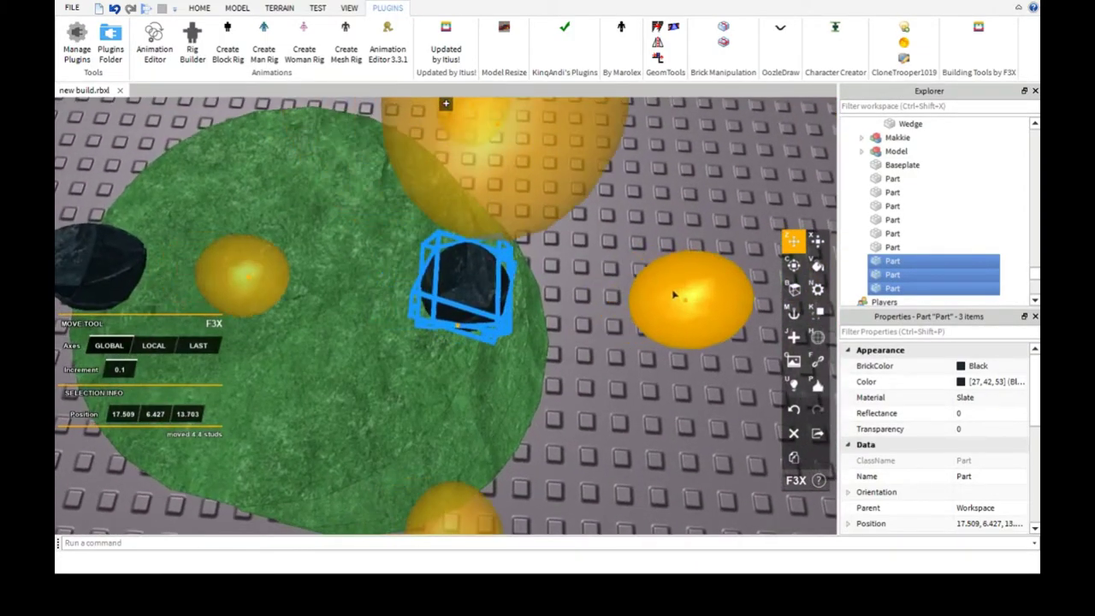
pyautogui.scroll(-5, 666, 300)
pyautogui.scroll(3, 633, 312)
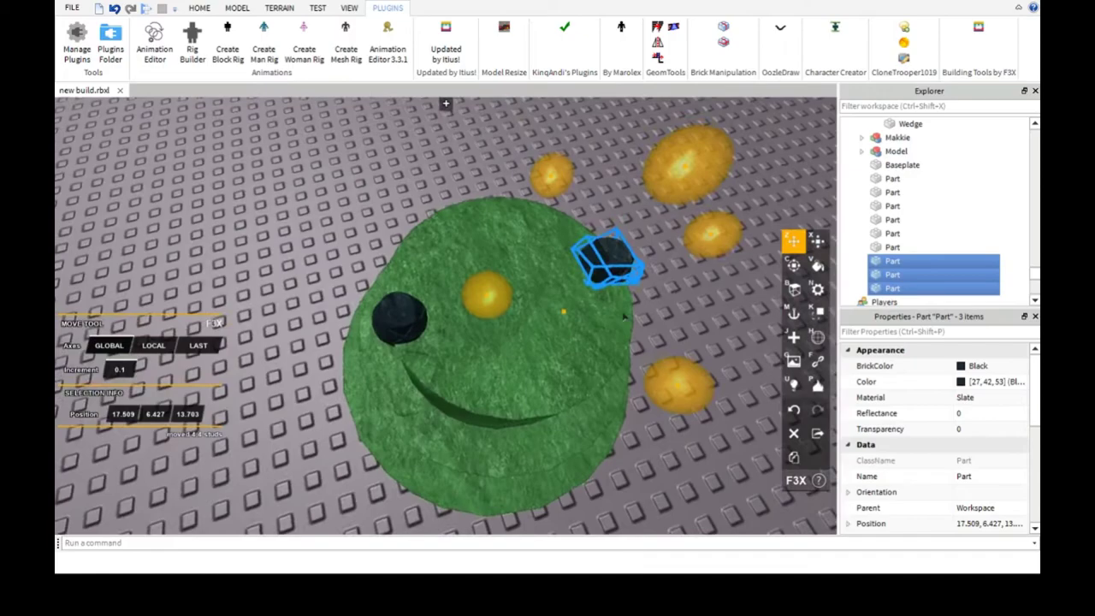
pyautogui.moveTo(624, 319); pyautogui.dragTo(402, 340)
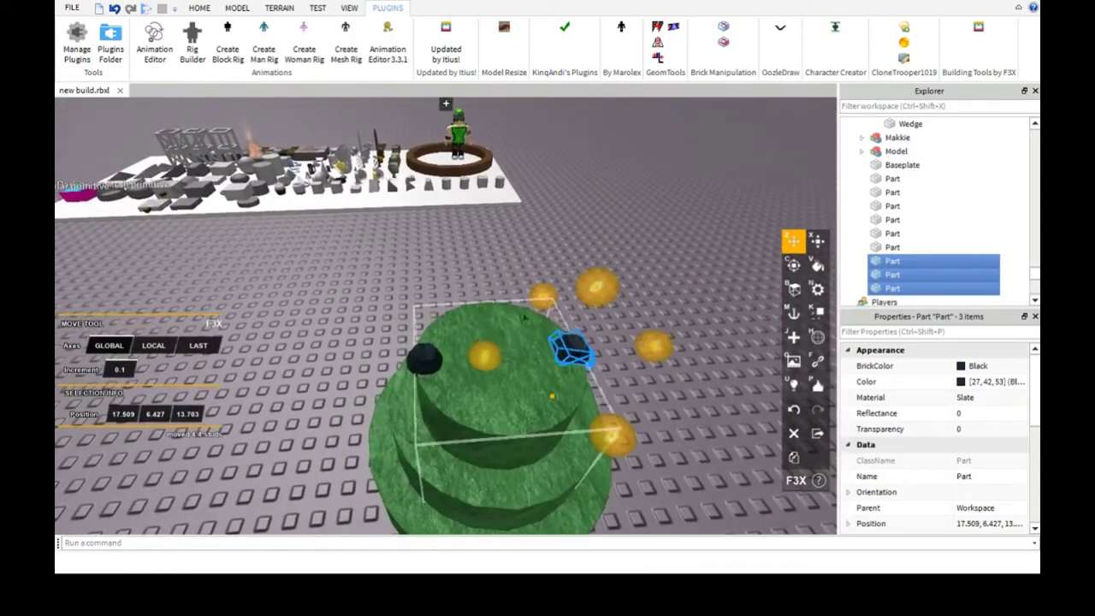
# - Select six black pieces, clone them, and rotate copies in 15° steps until the ring closes
pyautogui.keyDown('shift'); pyautogui.click(419, 358); pyautogui.keyUp('shift')
pyautogui.keyDown('shift'); pyautogui.click(419, 358); pyautogui.keyUp('shift')
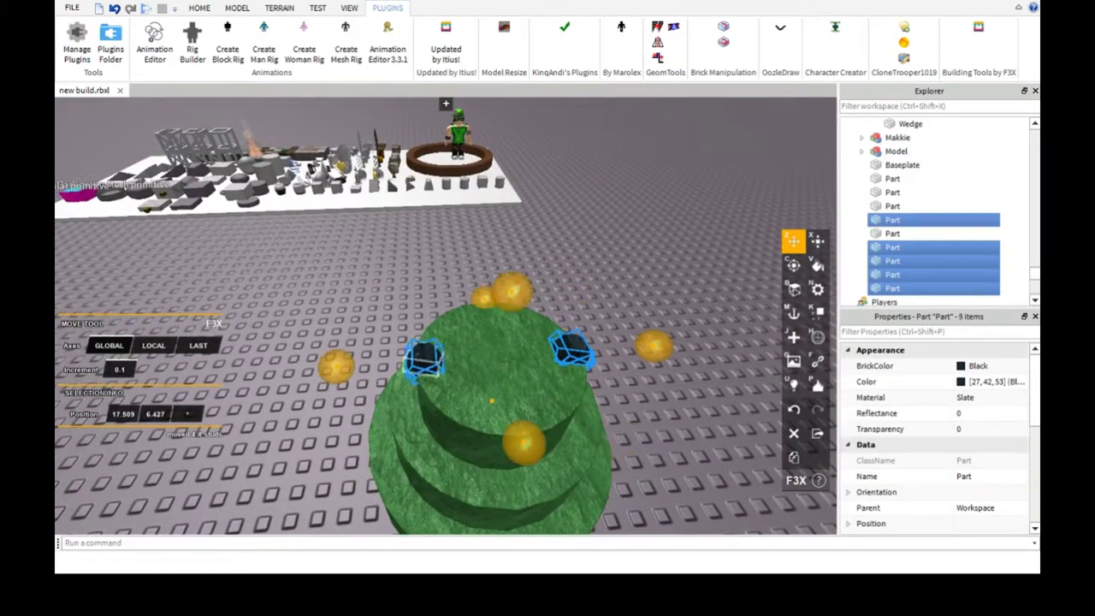
pyautogui.keyDown('shift'); pyautogui.click(492, 428); pyautogui.keyUp('shift')
pyautogui.scroll(3, 492, 402)
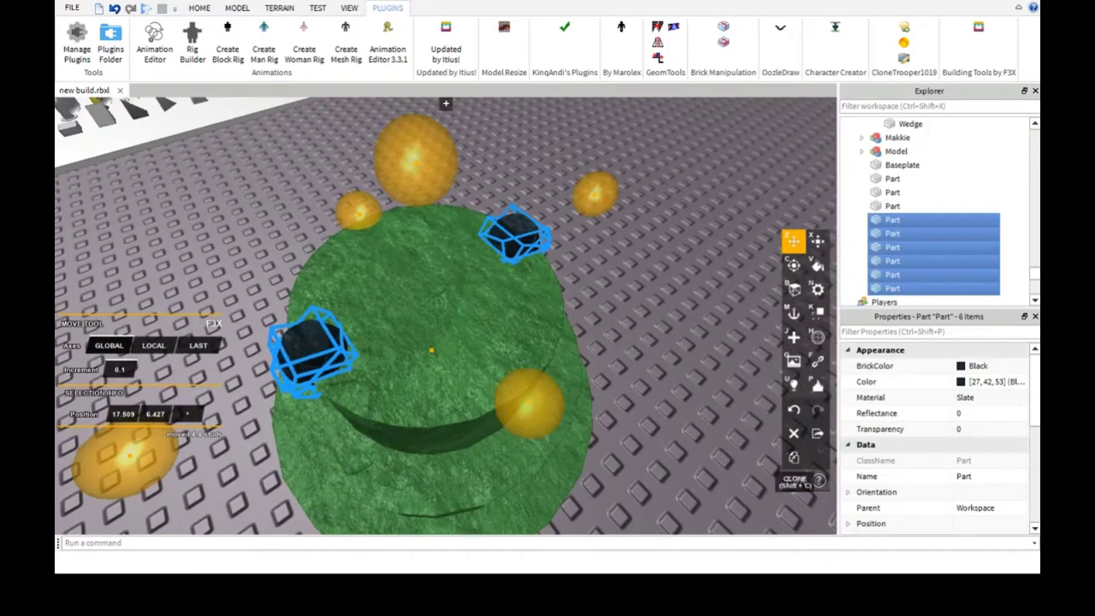
pyautogui.click(794, 265)
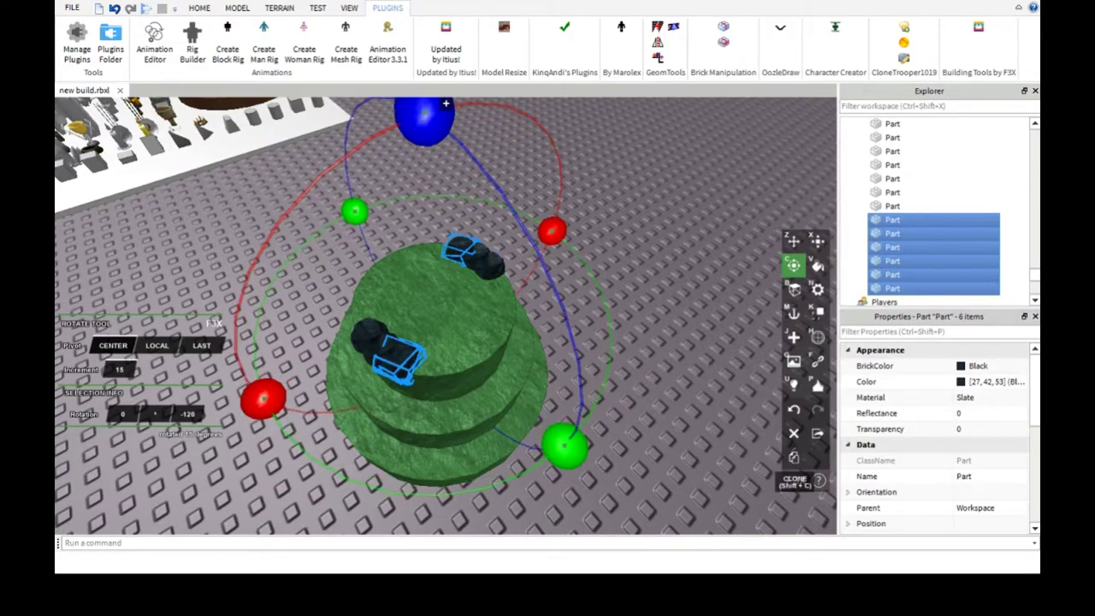
pyautogui.click(794, 458)
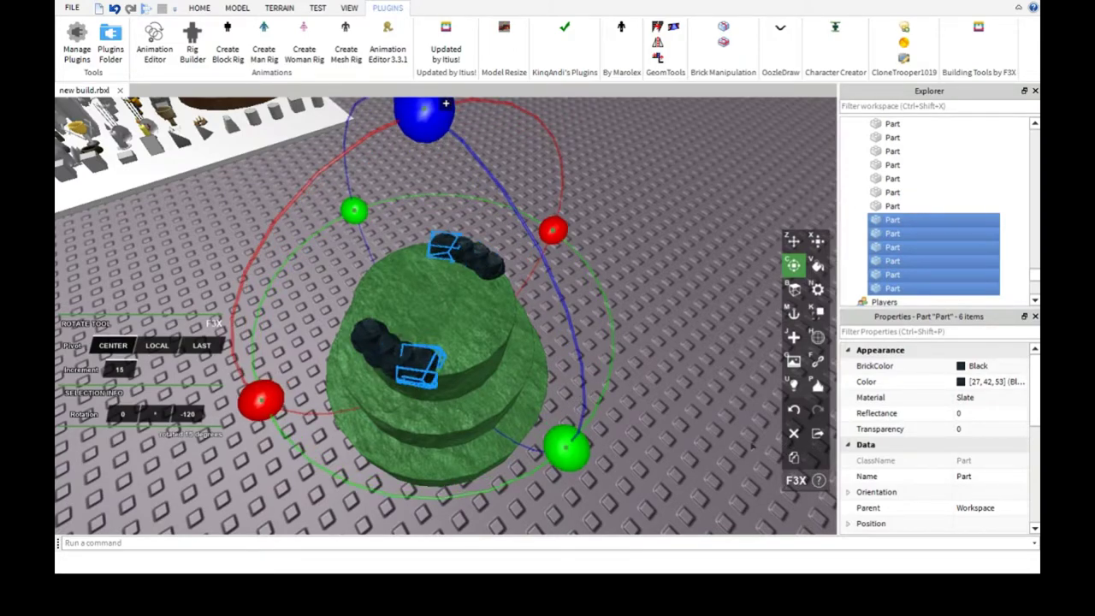
pyautogui.moveTo(564, 442); pyautogui.dragTo(575, 401)
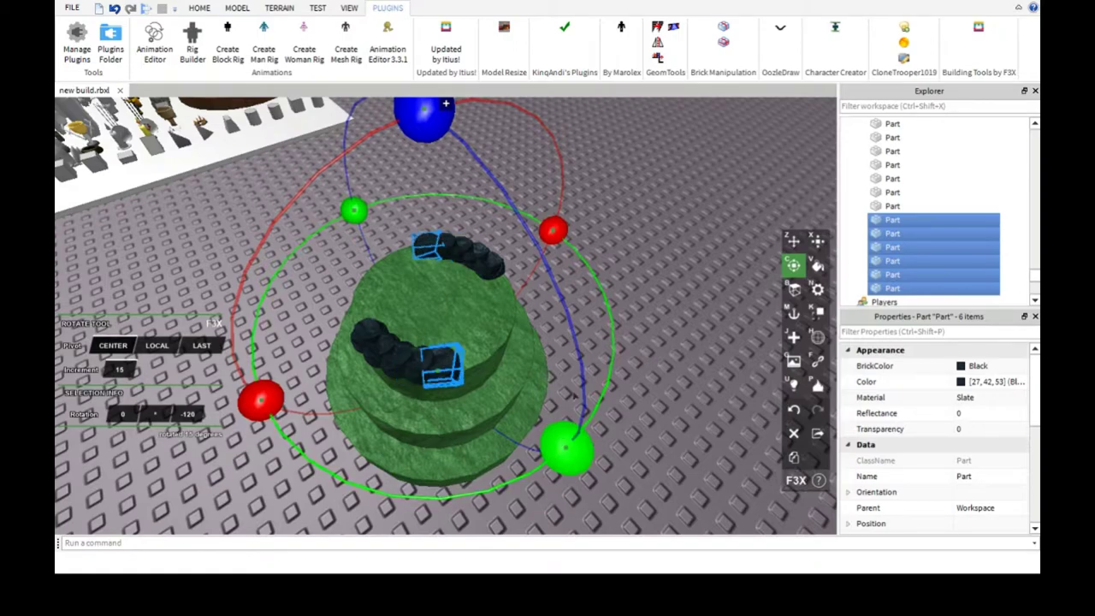
pyautogui.scroll(3, 616, 442)
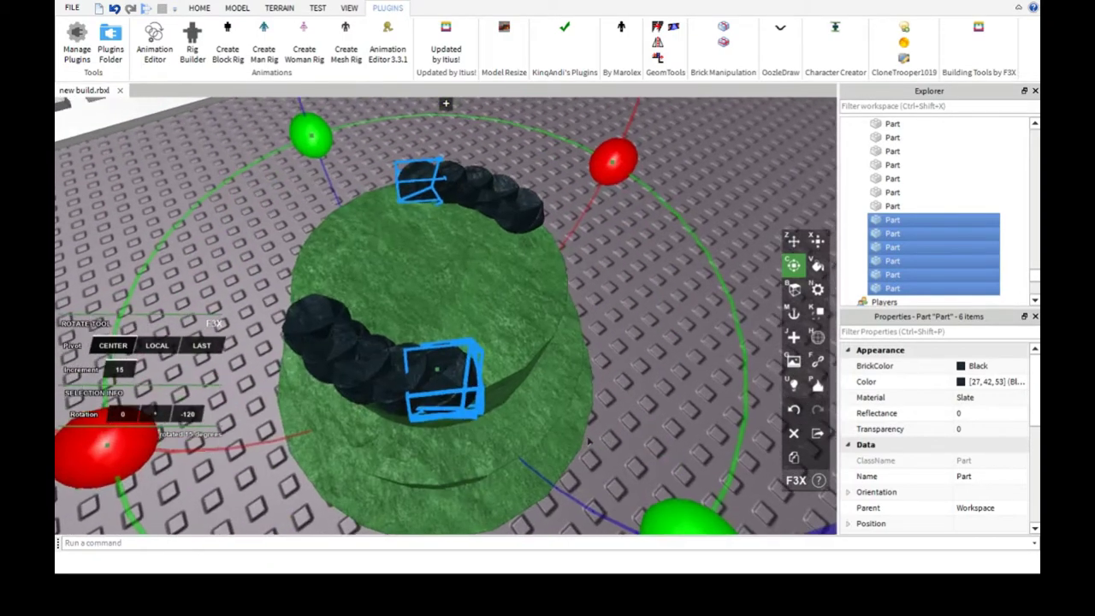
pyautogui.moveTo(596, 444); pyautogui.dragTo(717, 413)
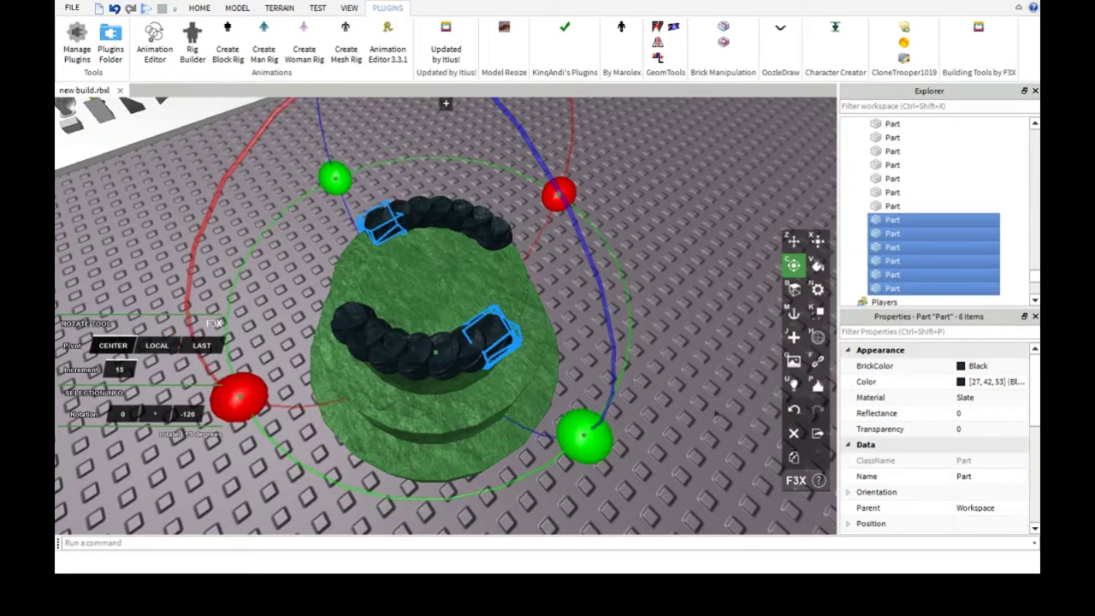
pyautogui.moveTo(585, 436); pyautogui.dragTo(606, 358)
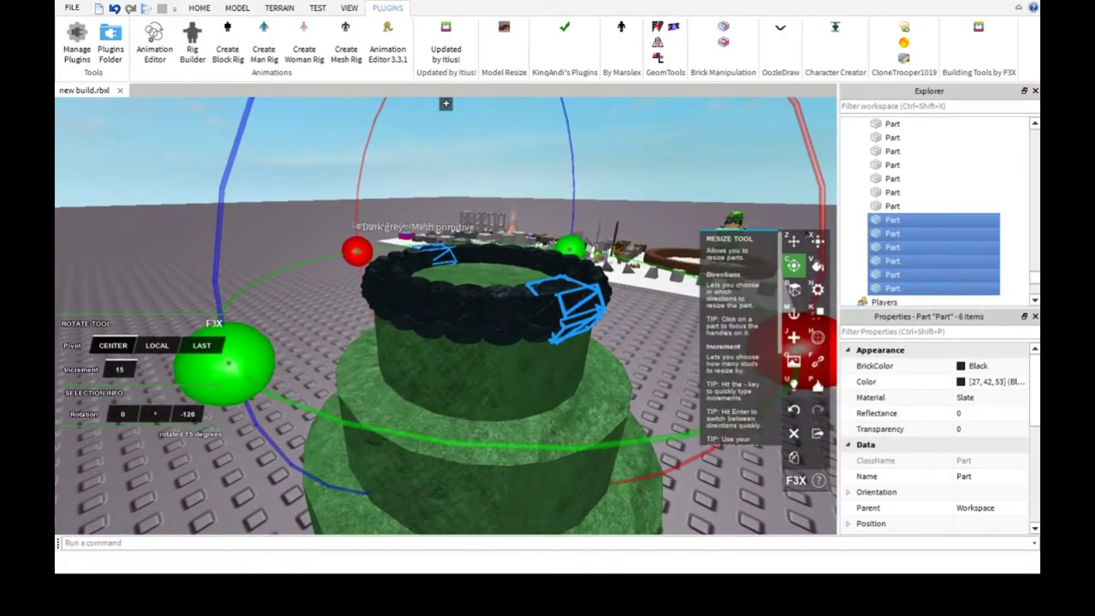
# - Shrink the green top tier slightly with the Resize tool
pyautogui.click(818, 241)
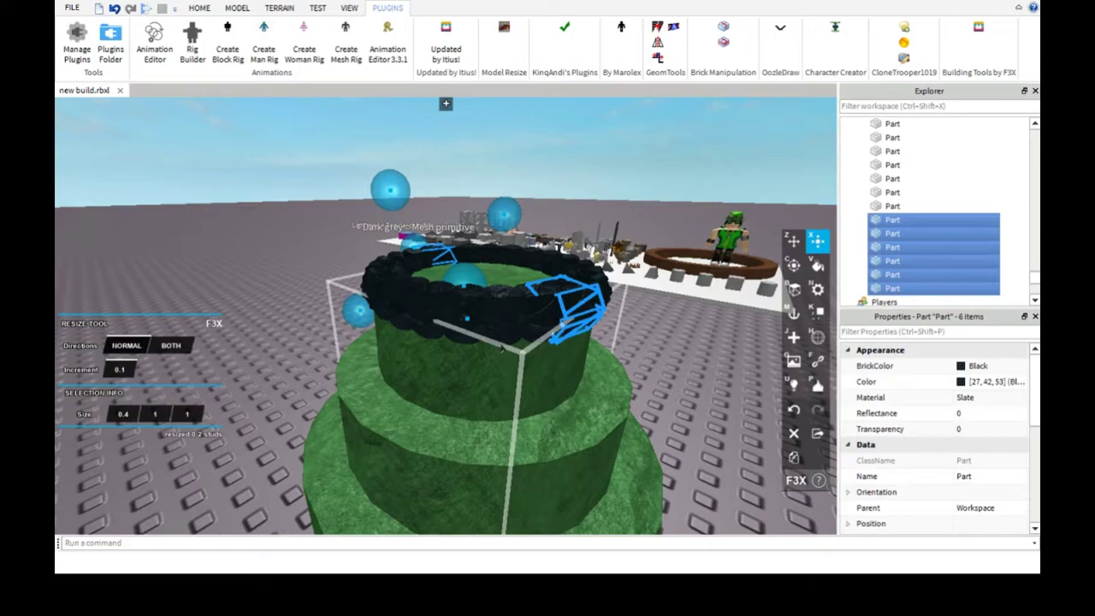
pyautogui.click(501, 346)
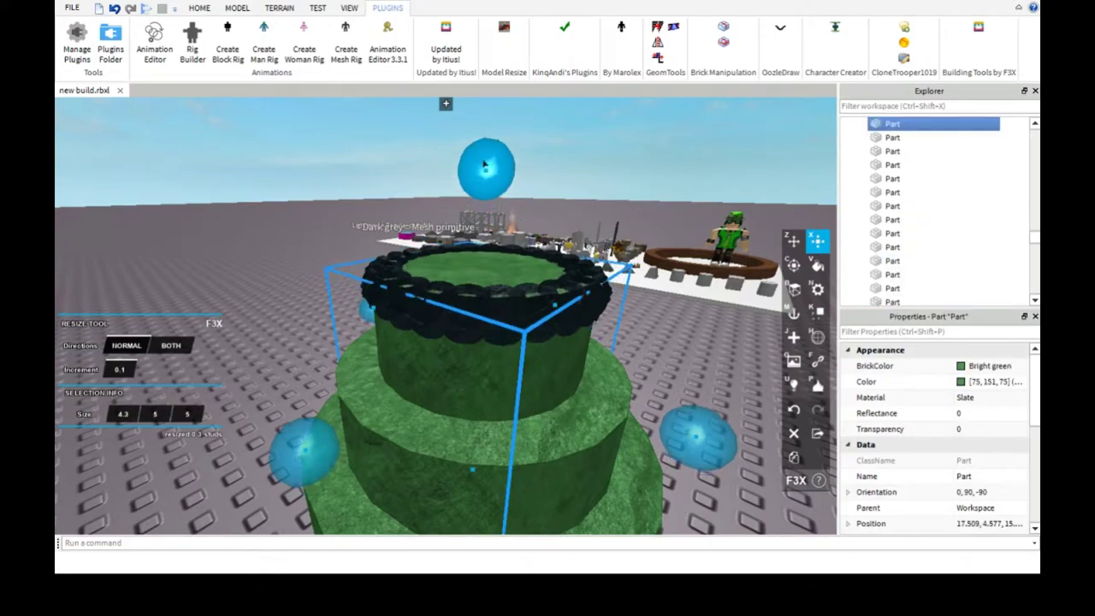
pyautogui.moveTo(484, 164); pyautogui.dragTo(481, 175)
pyautogui.scroll(-3, 614, 364)
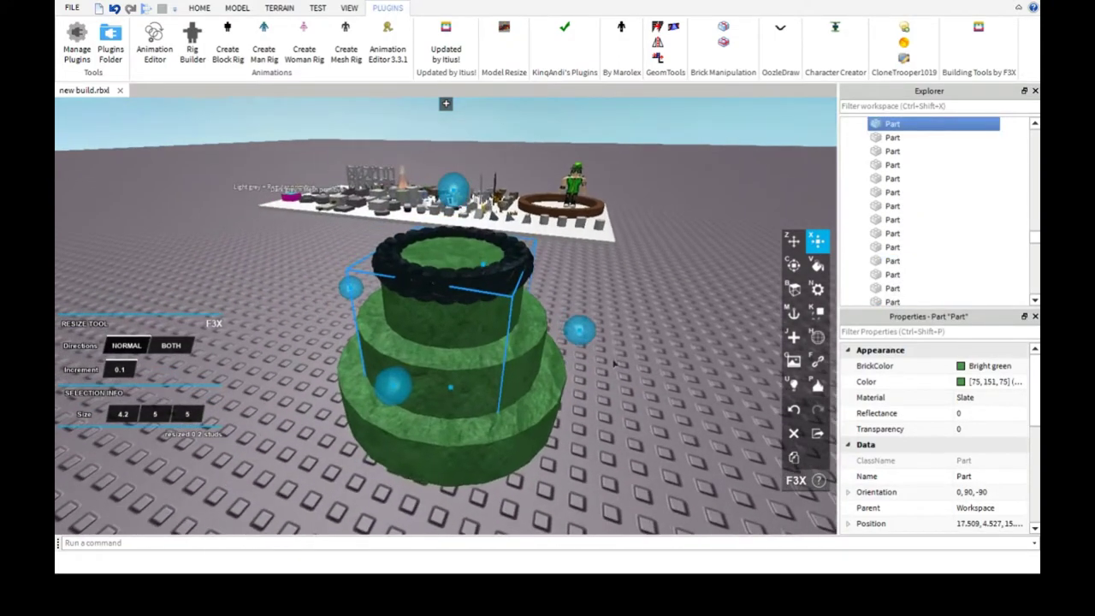
pyautogui.click(613, 364)
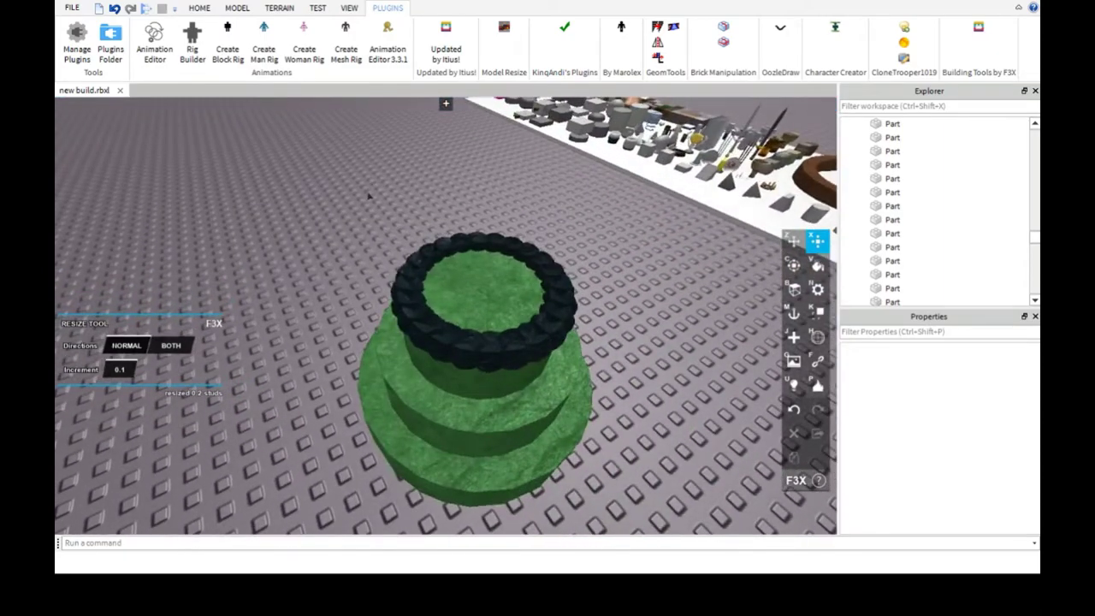
# - Marquee-select every cake and icing part and group them into one Model with Ctrl+G
pyautogui.moveTo(368, 196); pyautogui.dragTo(517, 314)
pyautogui.keyDown('ctrl'); pyautogui.click(510, 415); pyautogui.keyUp('ctrl')
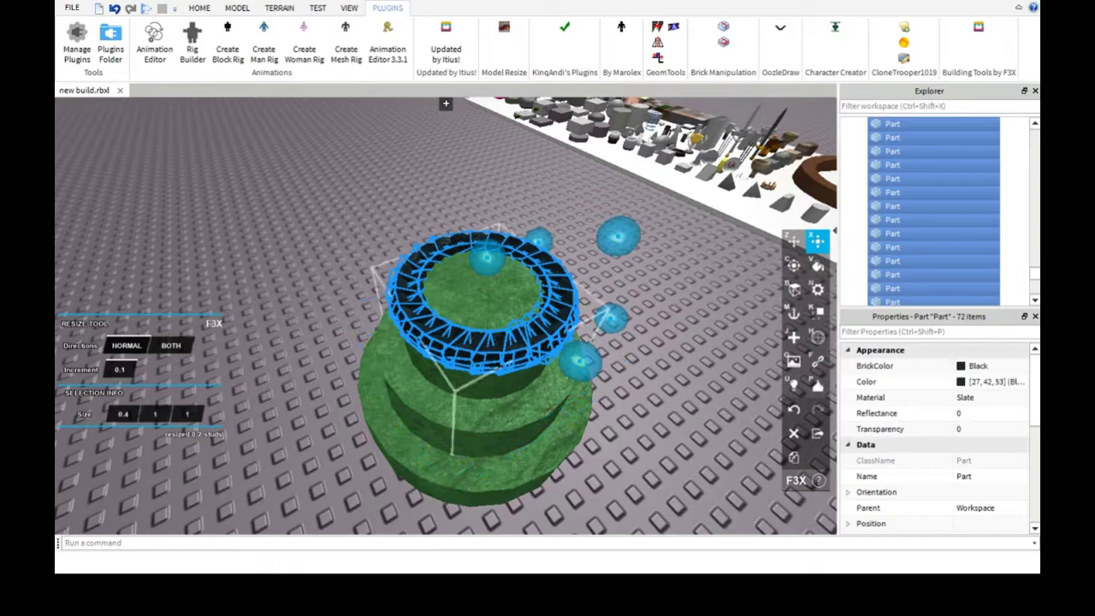
pyautogui.scroll(3, 513, 403)
pyautogui.scroll(-3, 548, 385)
pyautogui.scroll(3, 575, 362)
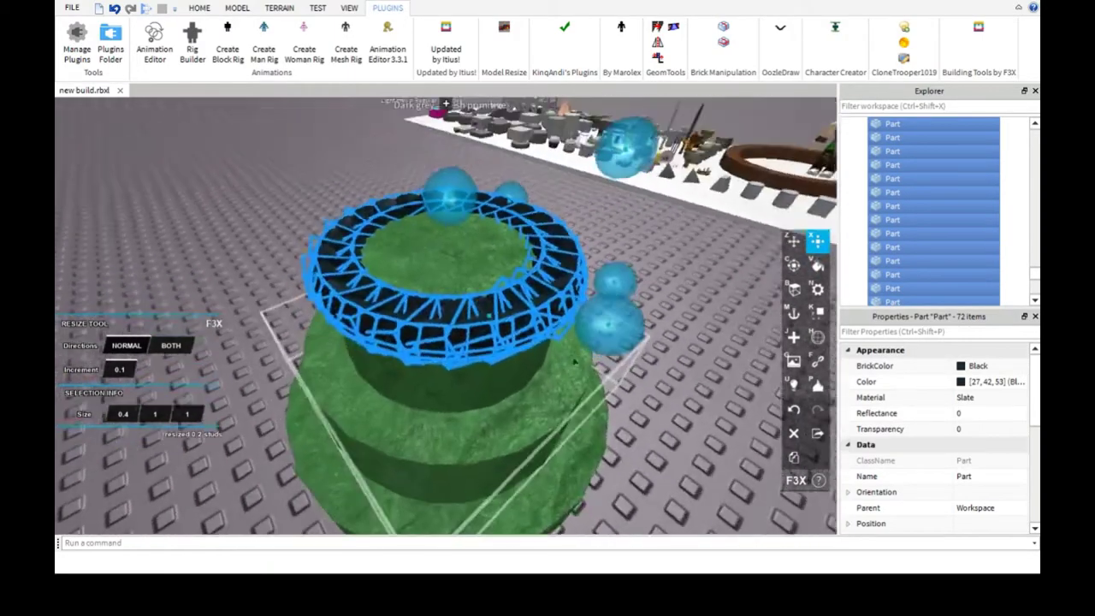
pyautogui.scroll(-3, 575, 362)
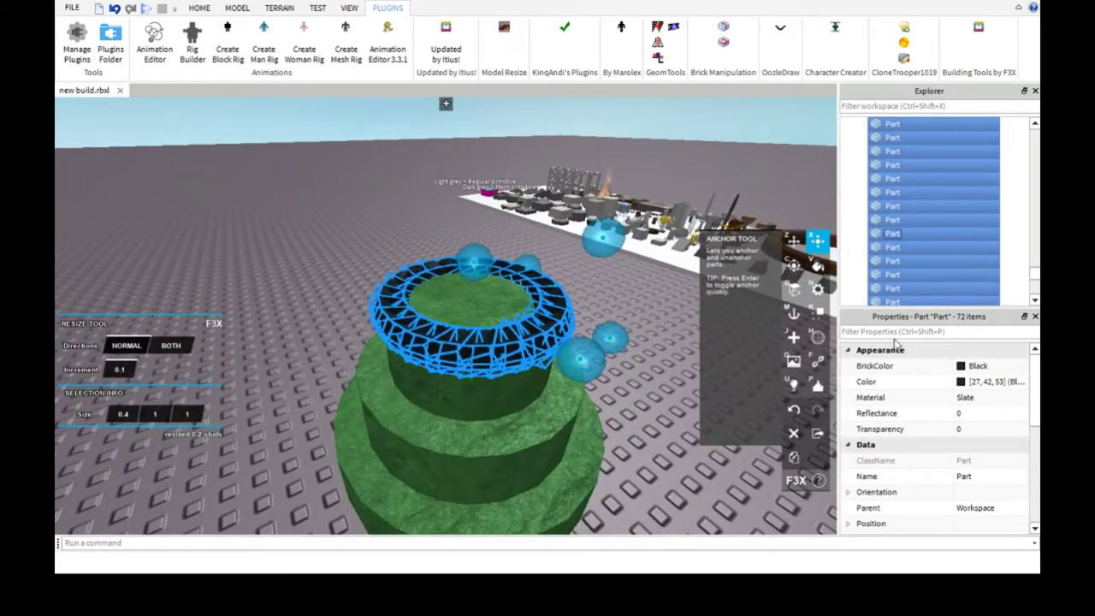
pyautogui.hotkey('ctrl', 'g')
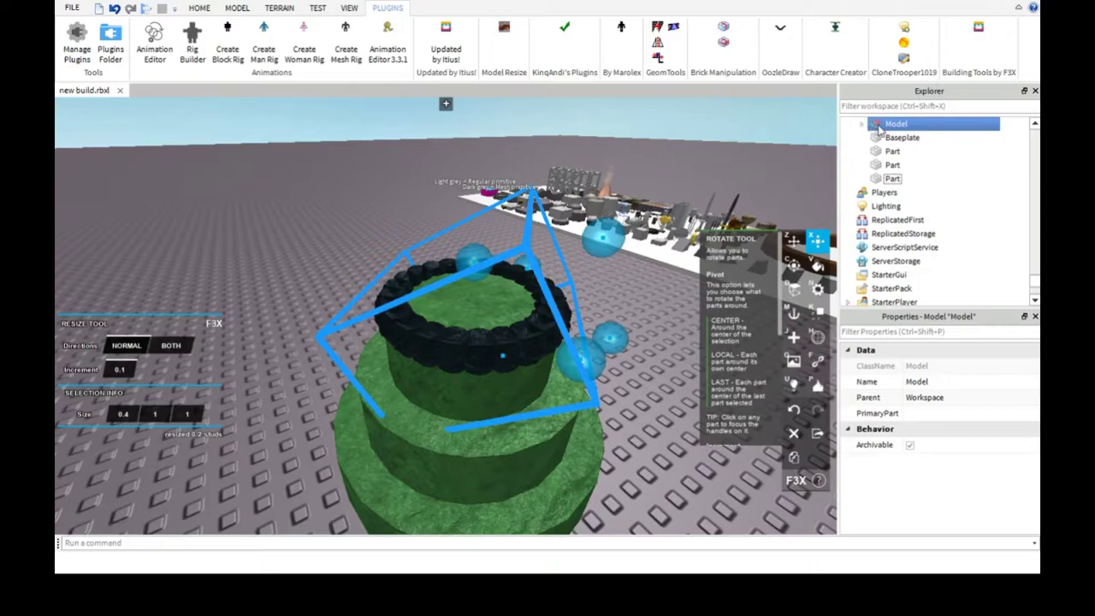
# - Select the cake model and duplicate it with Ctrl+D
pyautogui.click(505, 32)
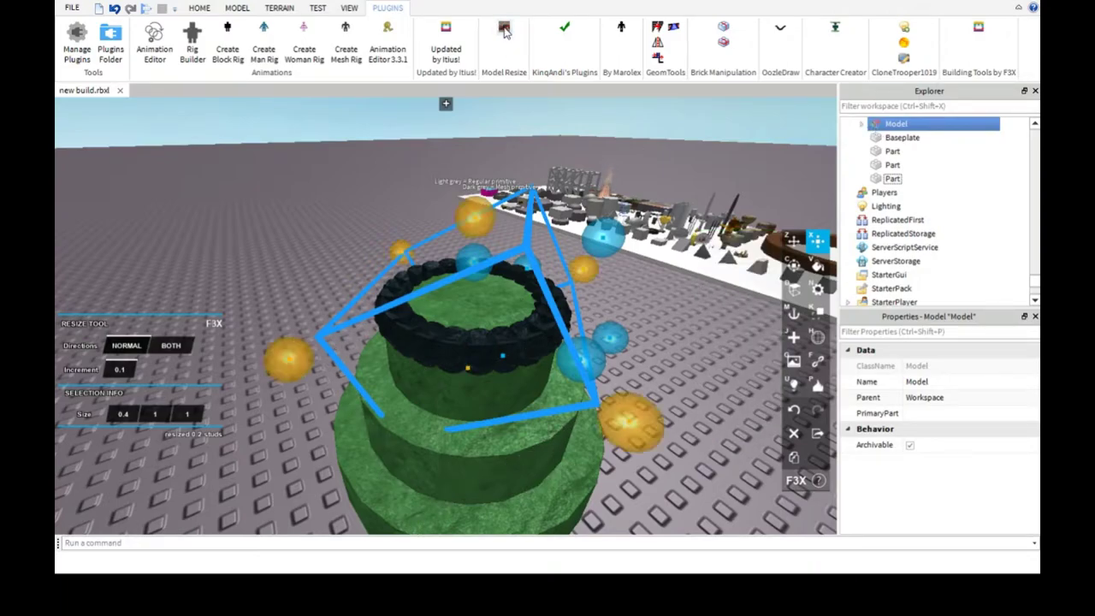
pyautogui.click(900, 125)
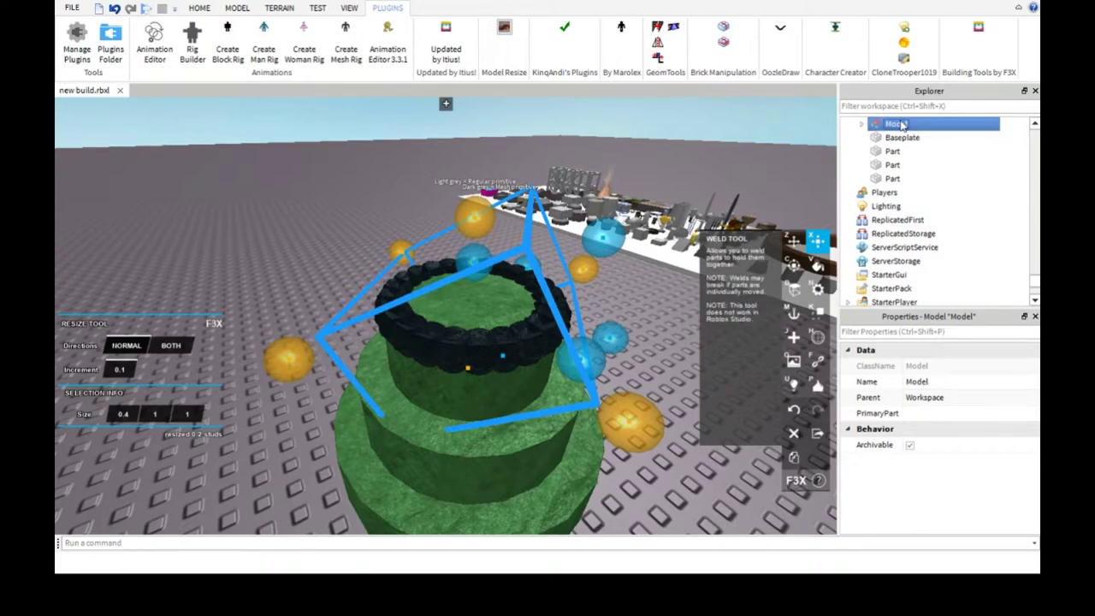
pyautogui.hotkey('ctrl', 'd')
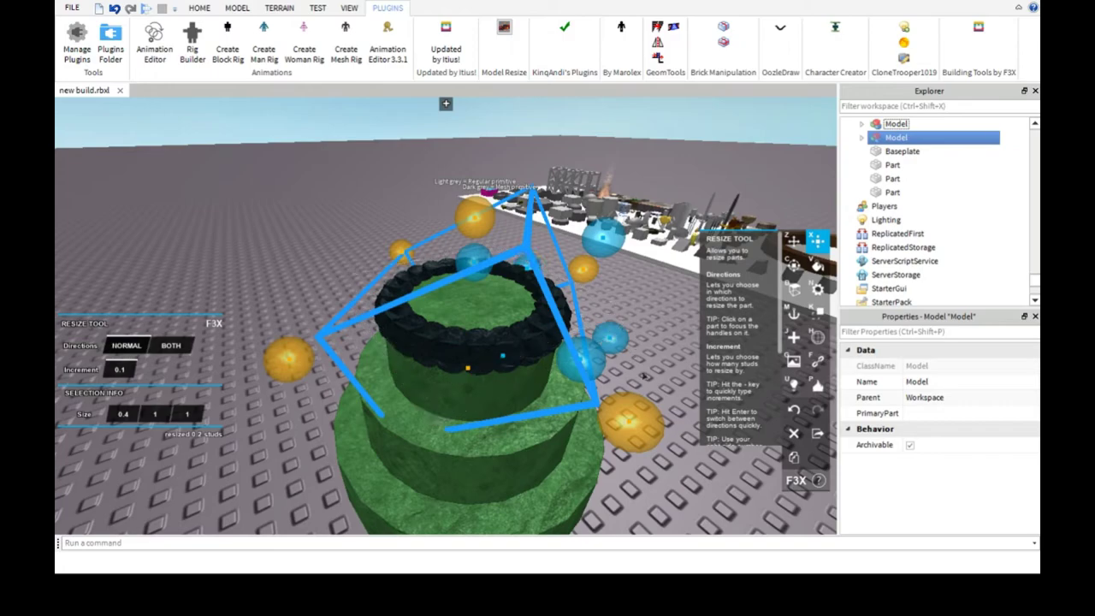
pyautogui.moveTo(475, 216); pyautogui.dragTo(487, 132)
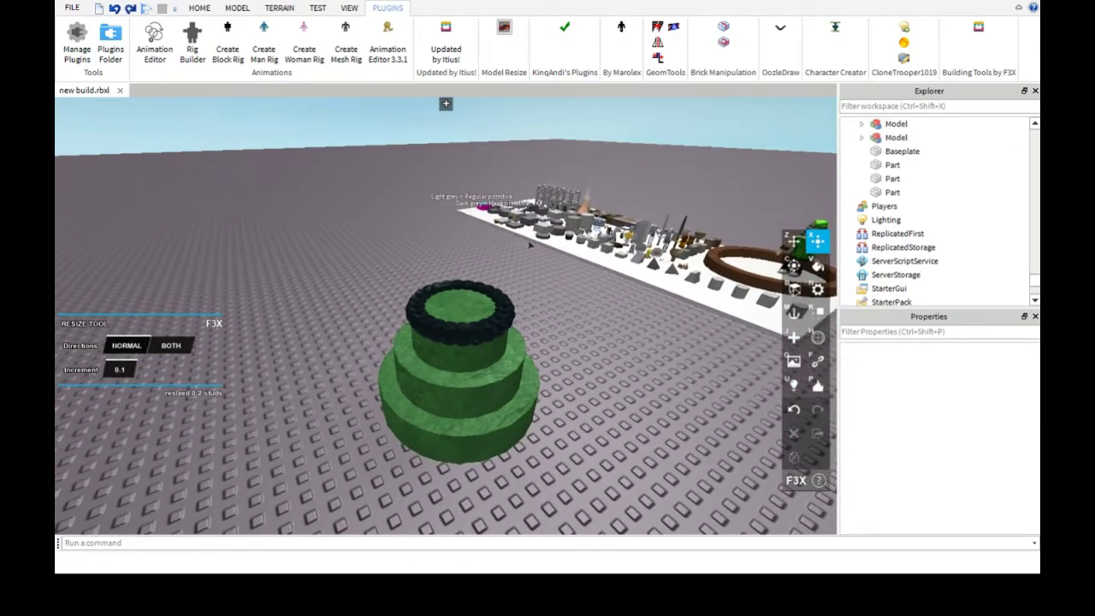
# - Paste a copy of the cake model and lower it 2 studs onto the middle tier
pyautogui.scroll(2, 529, 246)
pyautogui.scroll(2, 480, 257)
pyautogui.click(237, 8)
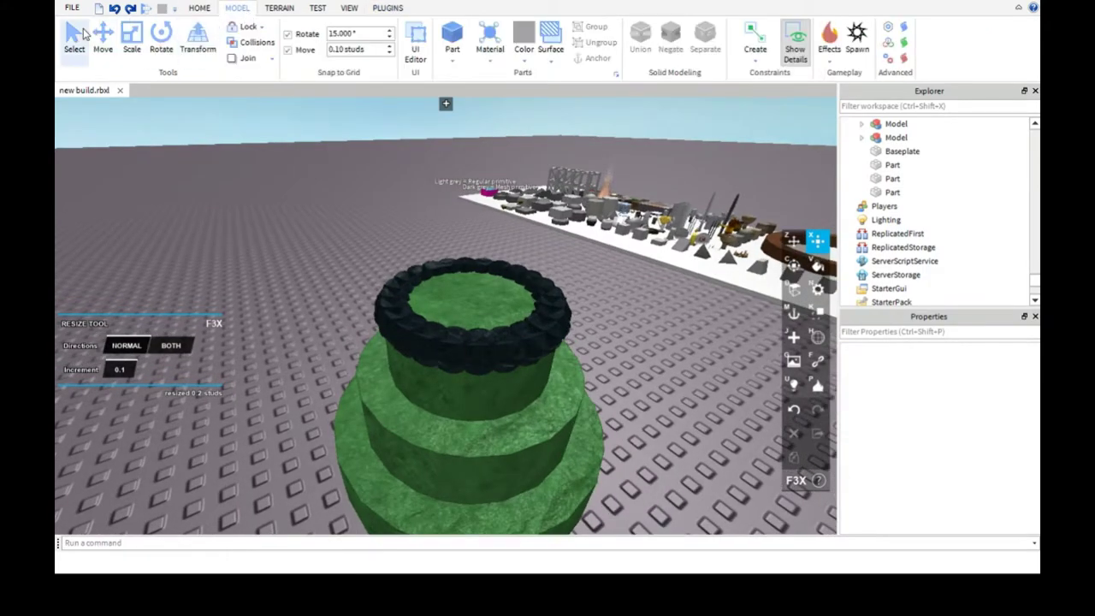
pyautogui.click(102, 39)
pyautogui.click(486, 344)
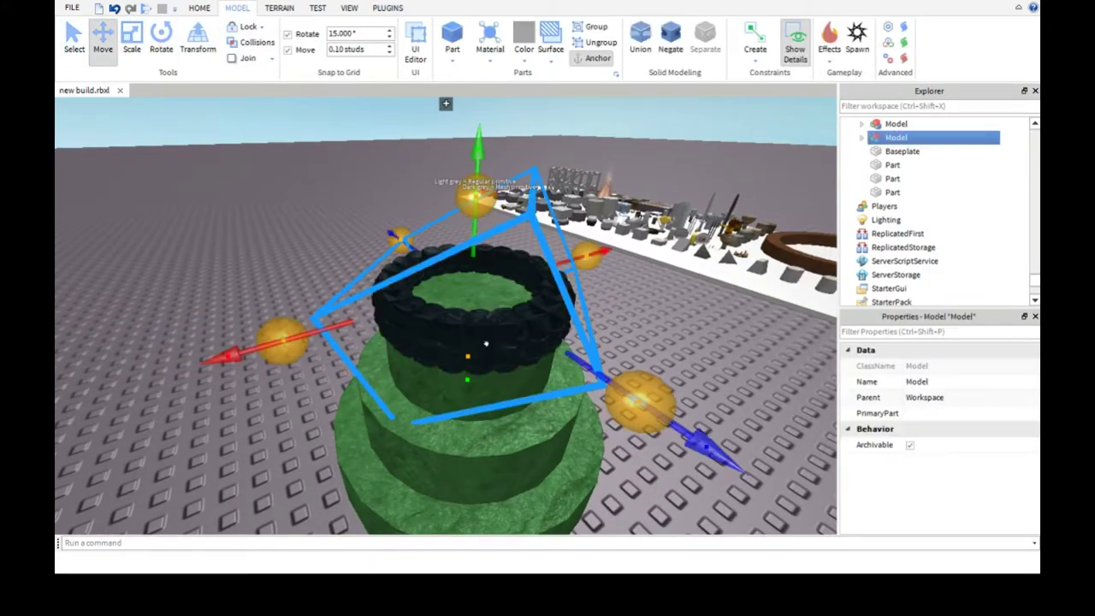
pyautogui.hotkey('ctrl', 'v')
pyautogui.moveTo(462, 242); pyautogui.dragTo(535, 357)
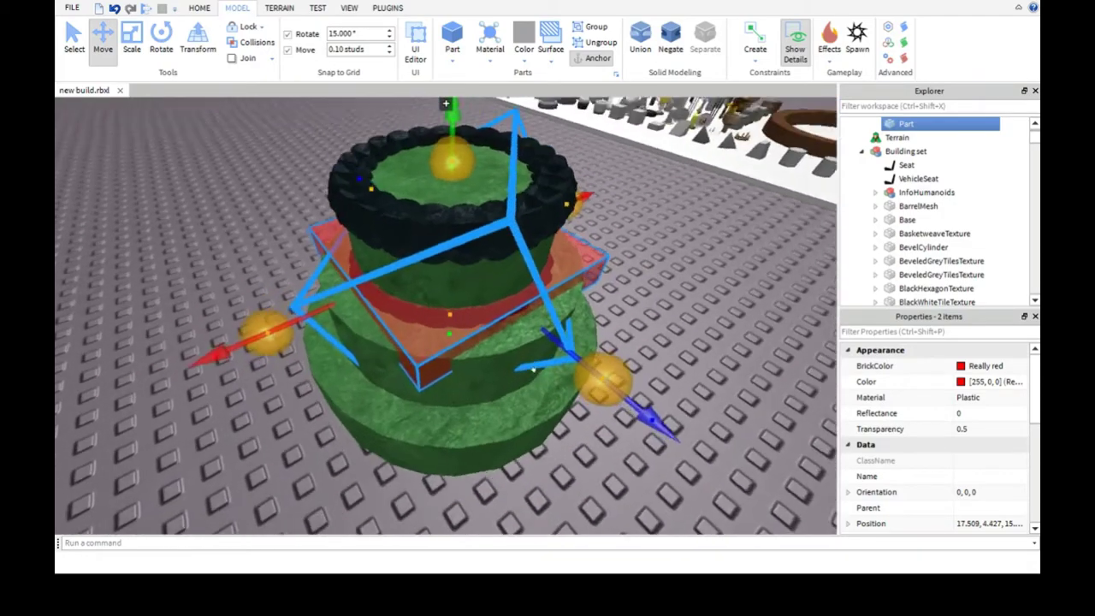
# - Restore the translucent red part, duplicate the model again and open the Model Resize plugin
pyautogui.press('Delete')
pyautogui.scroll(5, 658, 406)
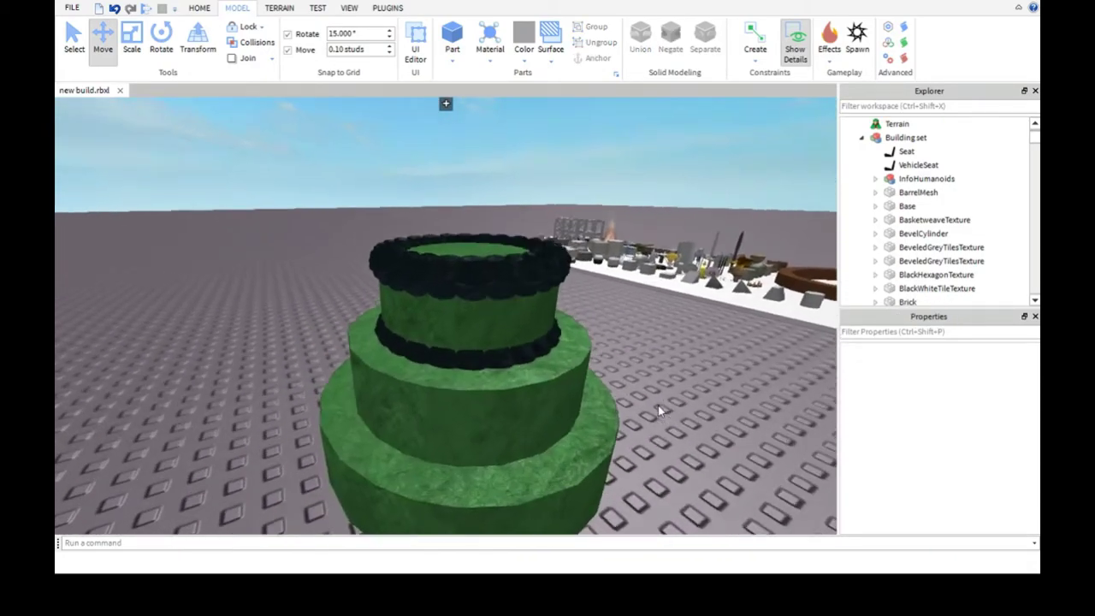
pyautogui.hotkey('ctrl', 'z')
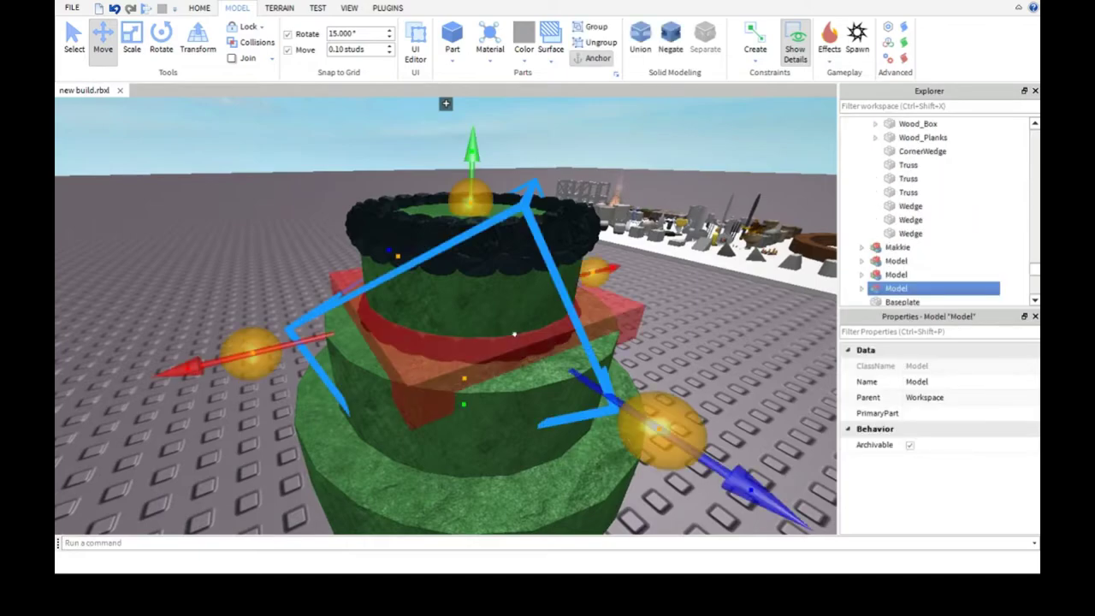
pyautogui.press('Delete')
pyautogui.hotkey('ctrl', 'z')
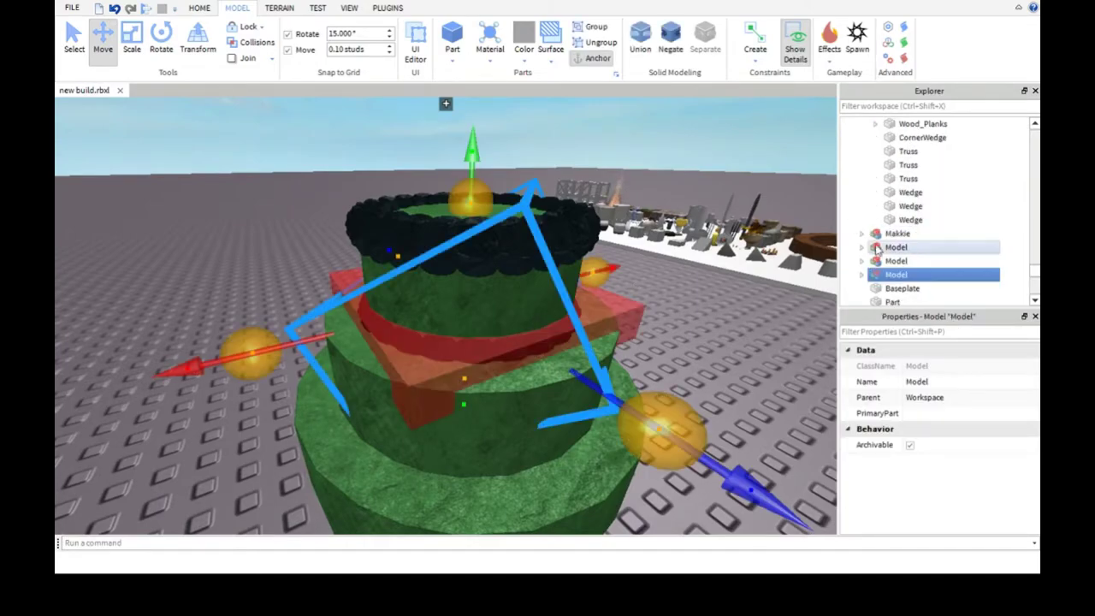
pyautogui.scroll(-1, 896, 278)
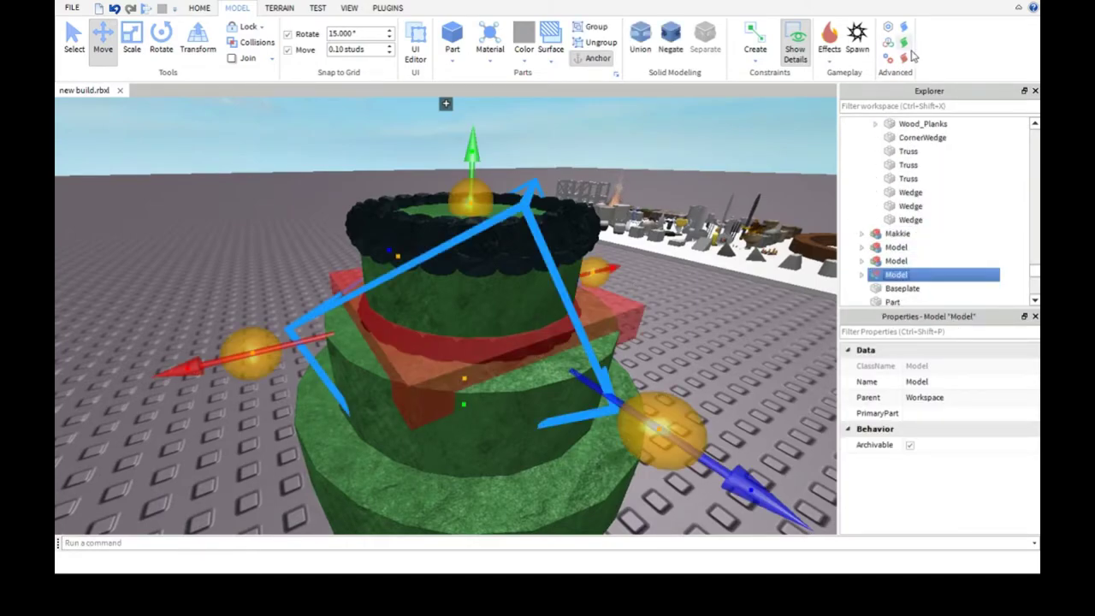
pyautogui.hotkey('ctrl', 'd')
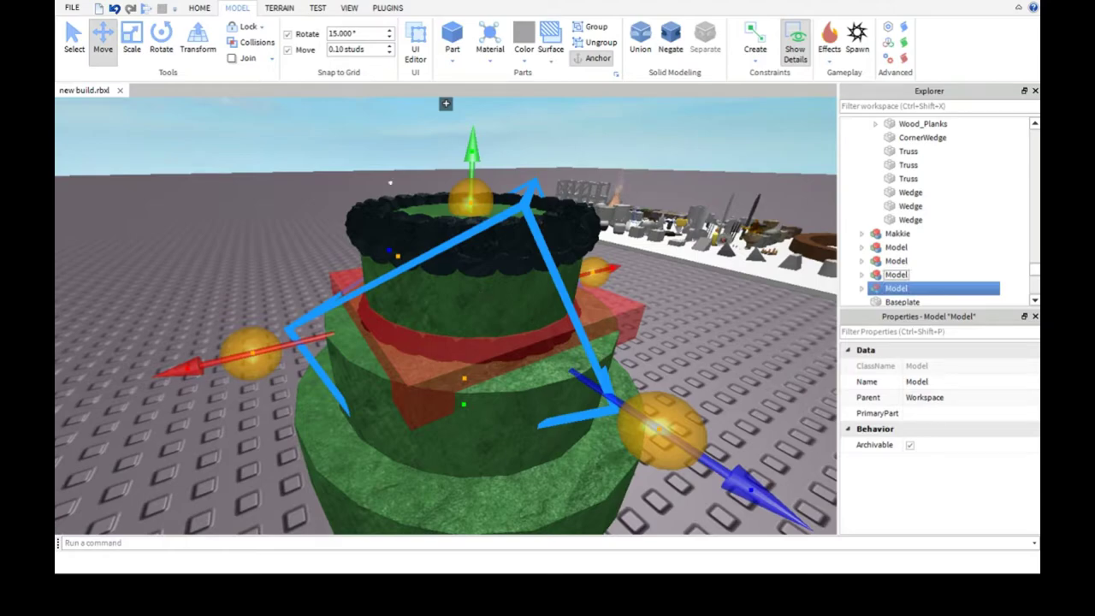
pyautogui.click(389, 11)
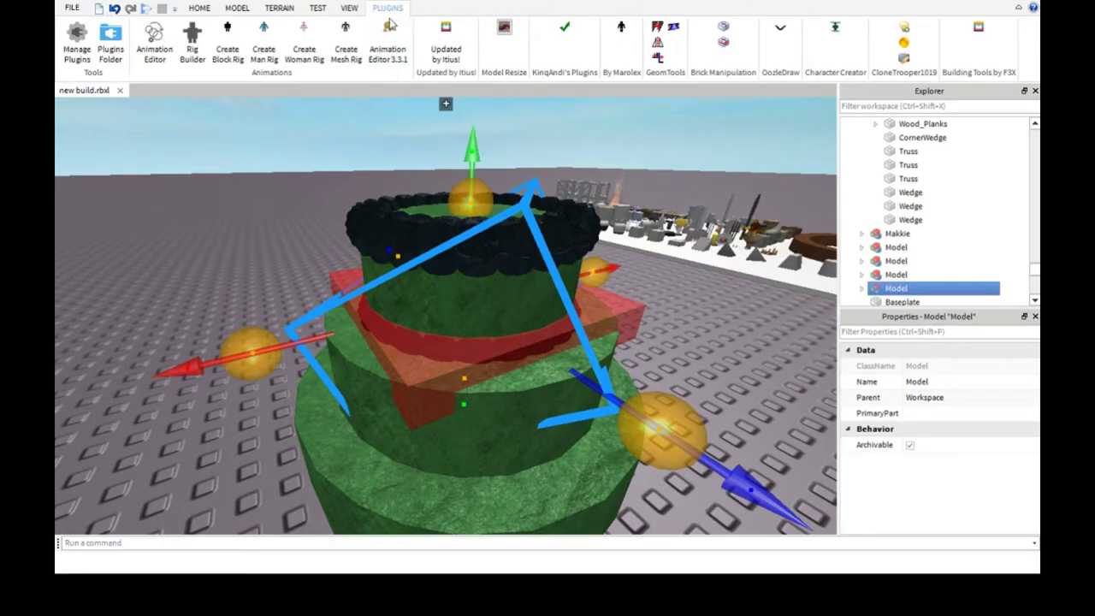
pyautogui.click(504, 38)
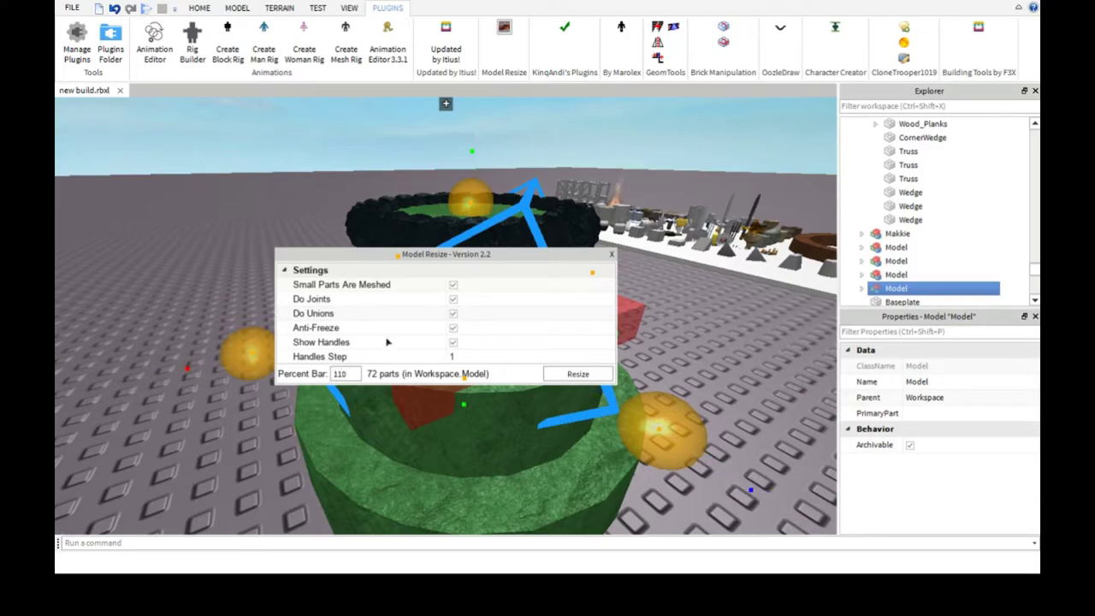
# - Resize the lowered cake copy to 110 percent, close Model Resize and deselect
pyautogui.write('saw')
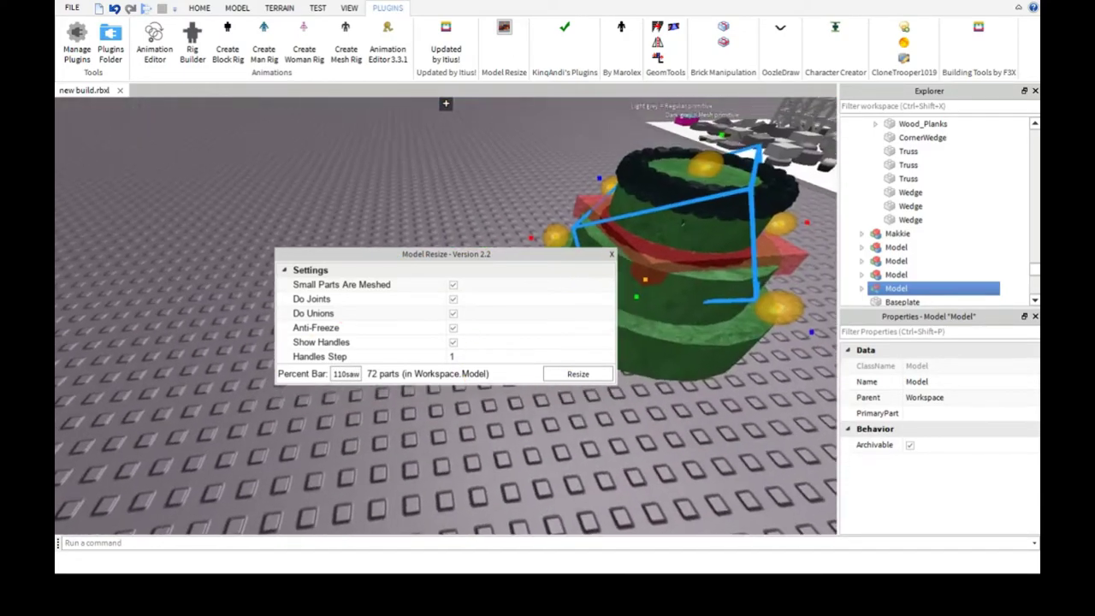
pyautogui.click(588, 374)
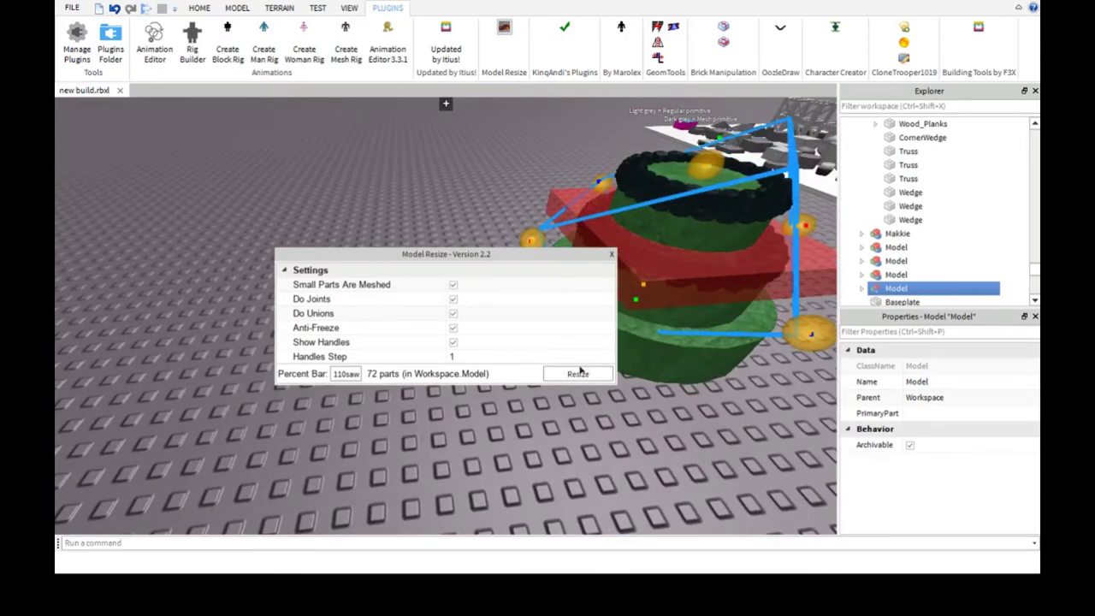
pyautogui.click(612, 254)
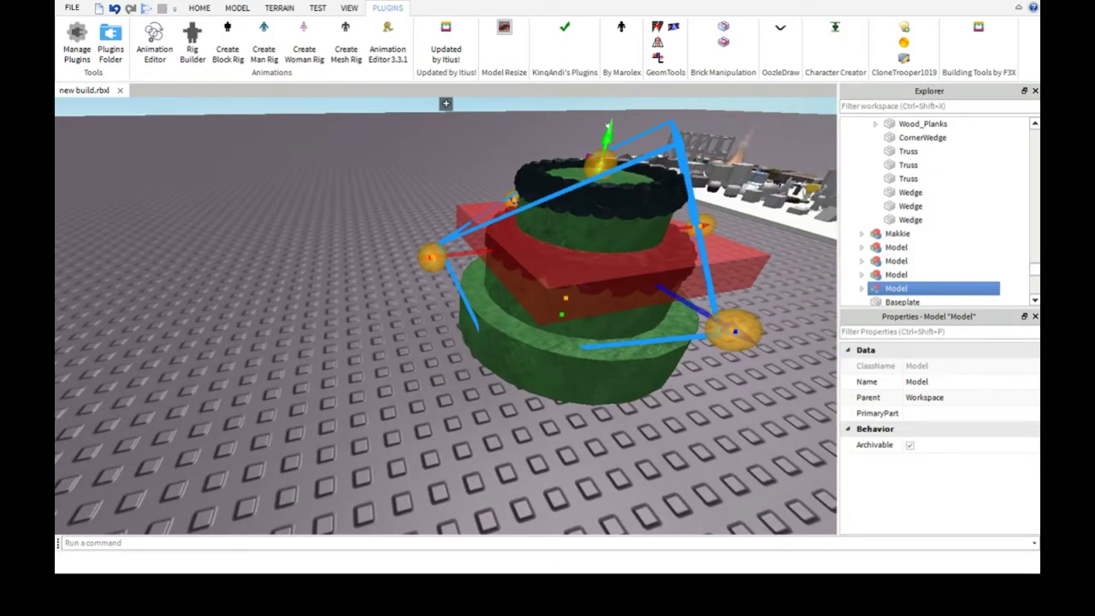
pyautogui.click(620, 422)
# - Select the cake tier model in the viewport
pyautogui.scroll(-3, 619, 422)
pyautogui.scroll(3, 620, 422)
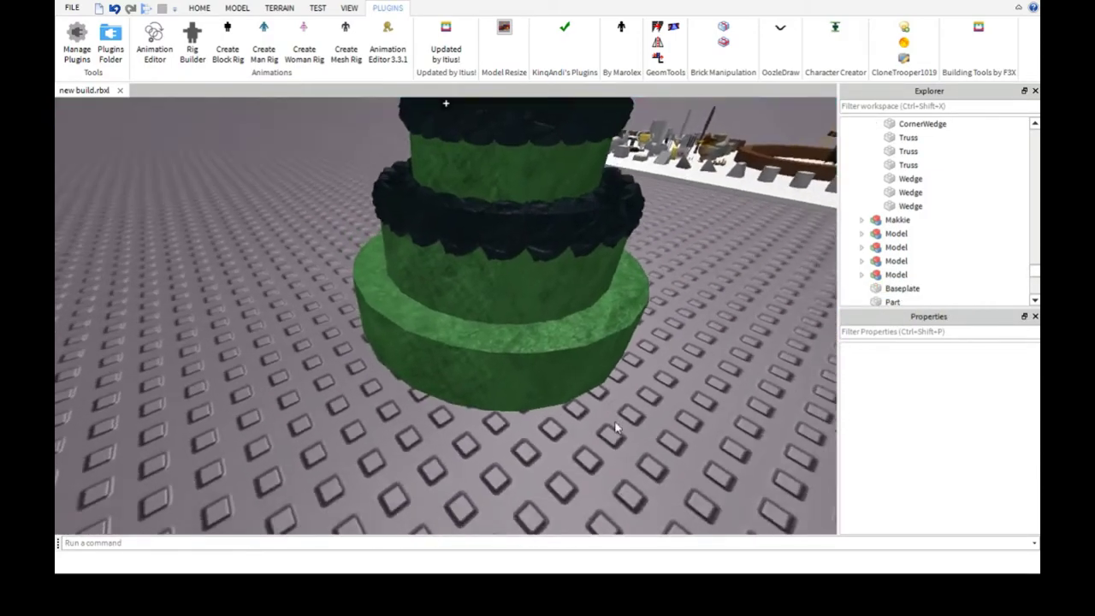
pyautogui.scroll(-4, 616, 428)
pyautogui.scroll(5, 616, 428)
pyautogui.click(540, 291)
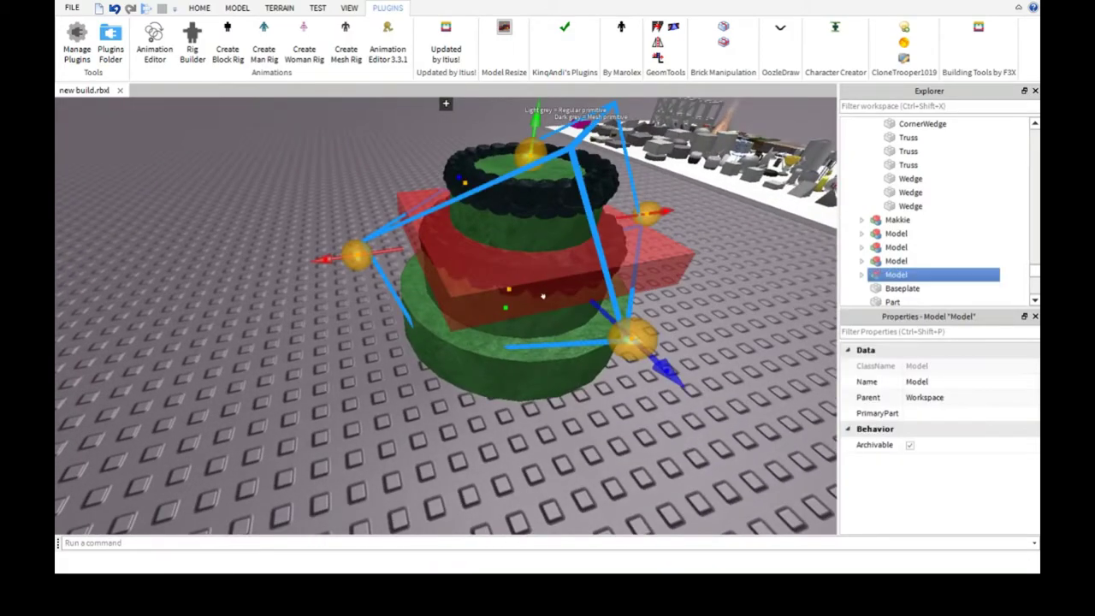
pyautogui.scroll(2, 536, 299)
pyautogui.scroll(-4, 549, 312)
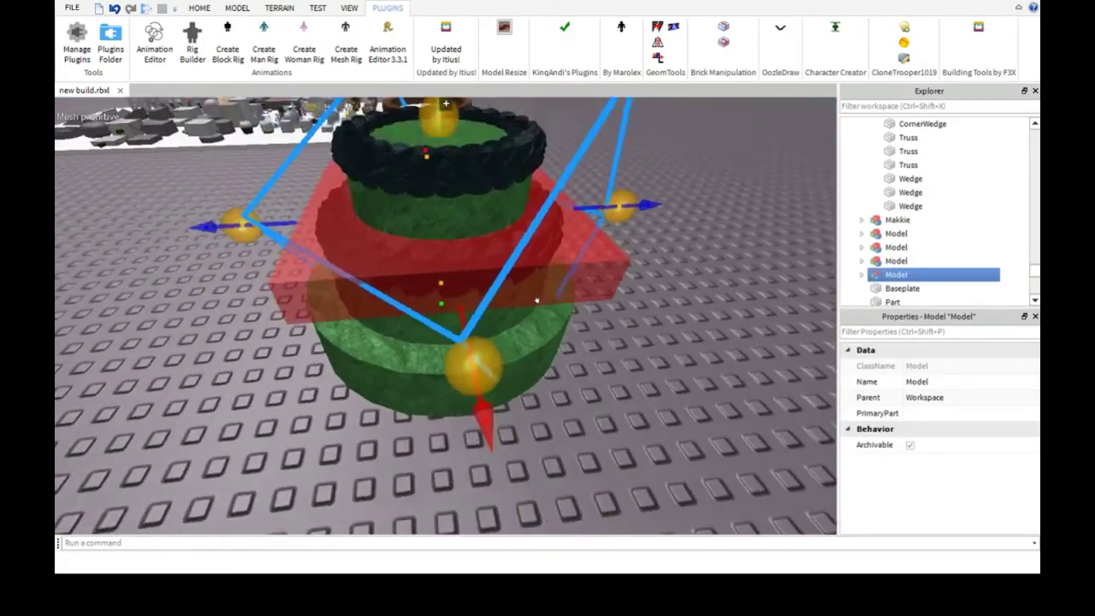
pyautogui.scroll(5, 549, 312)
pyautogui.scroll(-3, 548, 312)
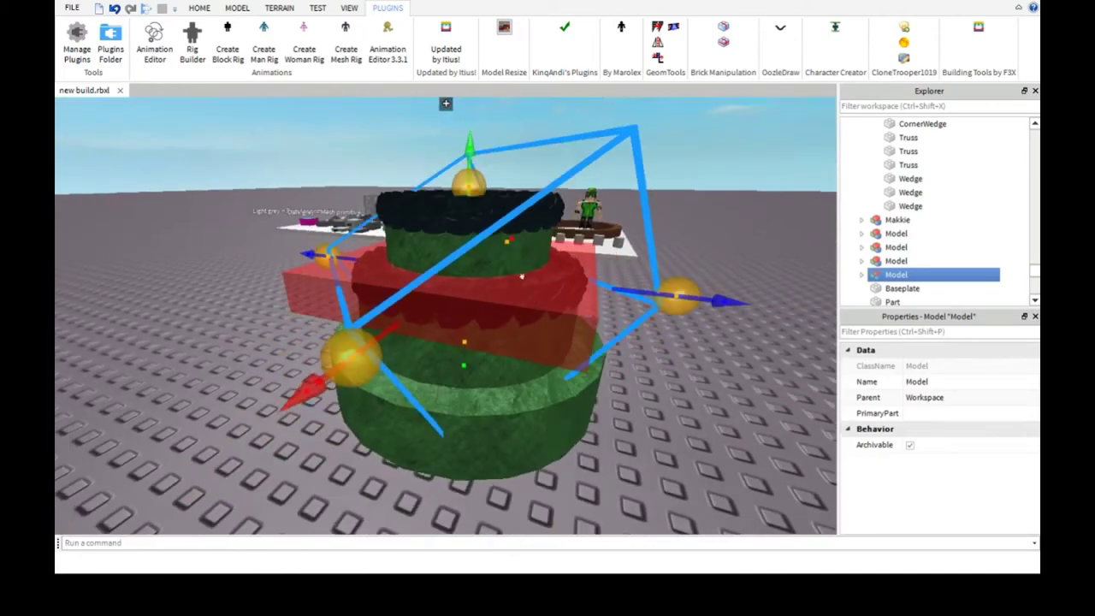
pyautogui.click(520, 280)
pyautogui.click(484, 302)
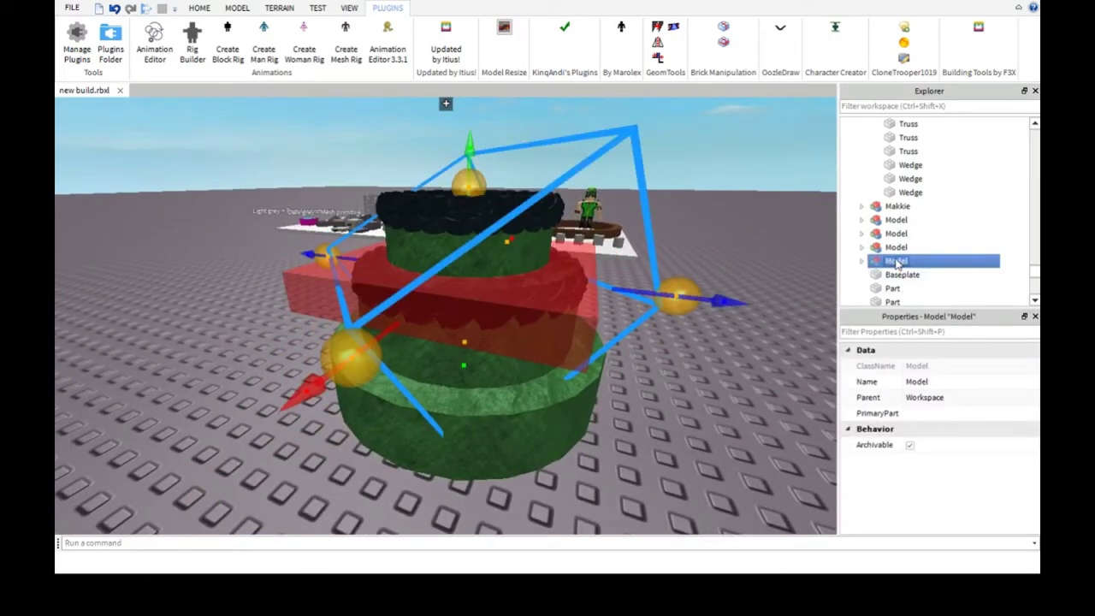
# - Duplicate the cake tier with Ctrl+D, drag the copy into place, and add another copy
pyautogui.hotkey('ctrl', 'd')
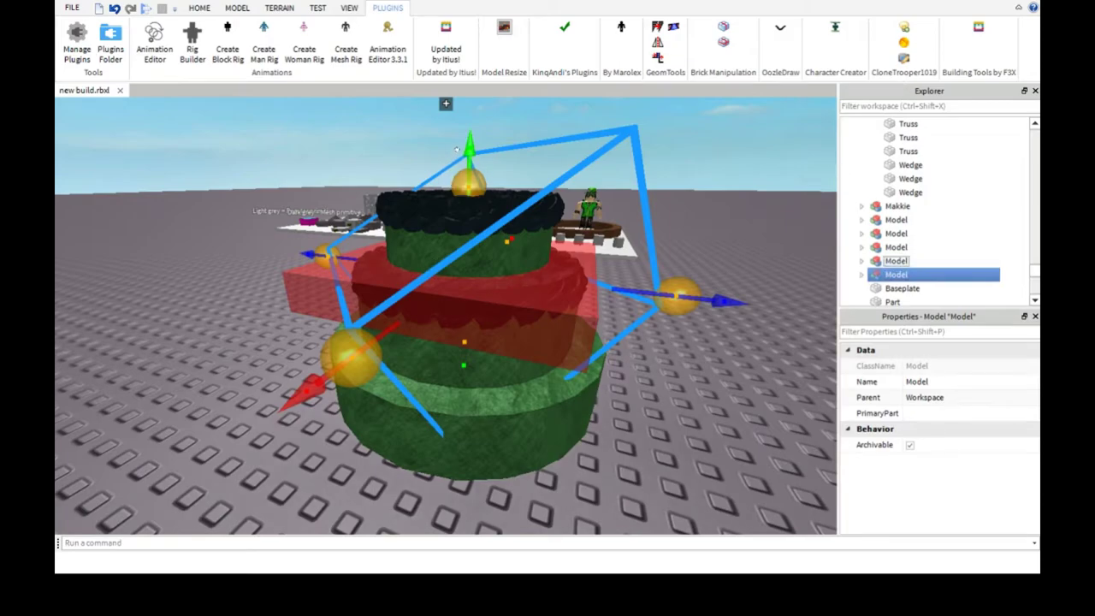
pyautogui.moveTo(457, 150); pyautogui.dragTo(440, 221)
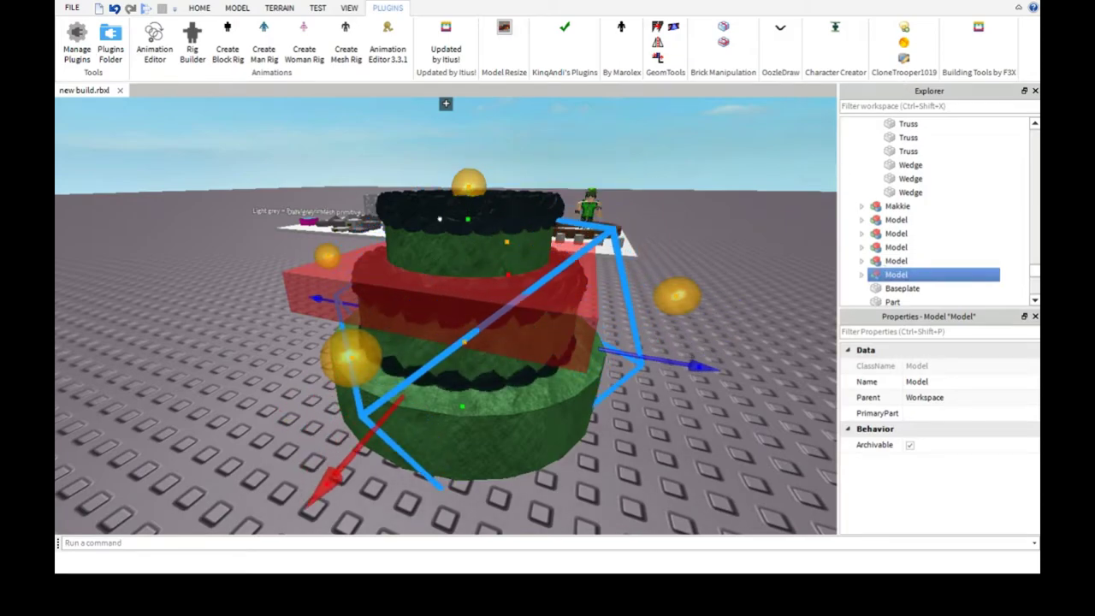
pyautogui.scroll(-3, 440, 221)
pyautogui.scroll(6, 560, 293)
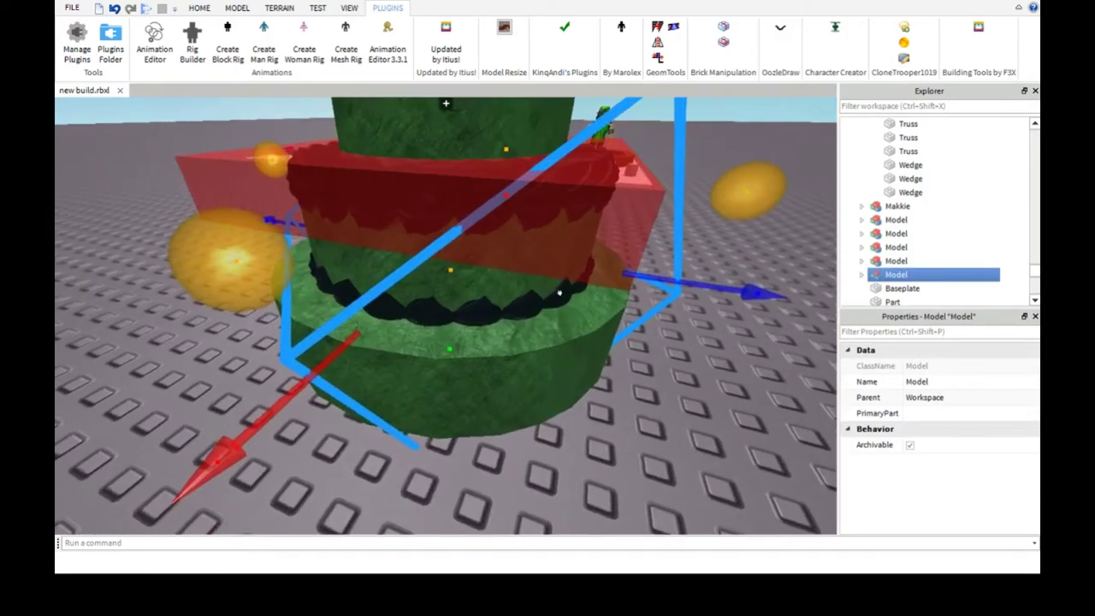
pyautogui.scroll(-3, 560, 293)
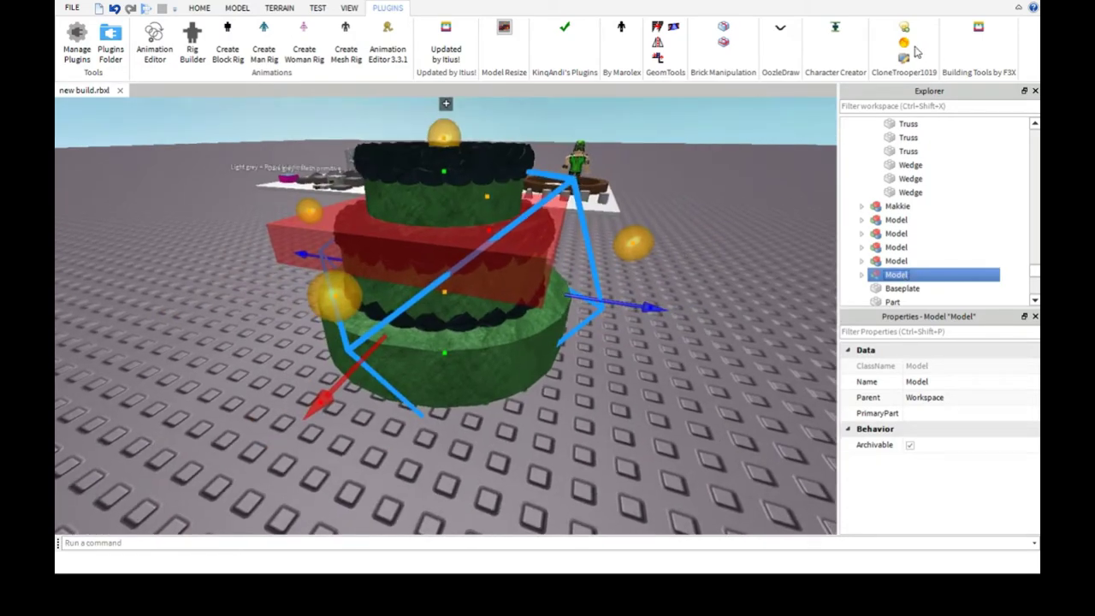
pyautogui.click(915, 49)
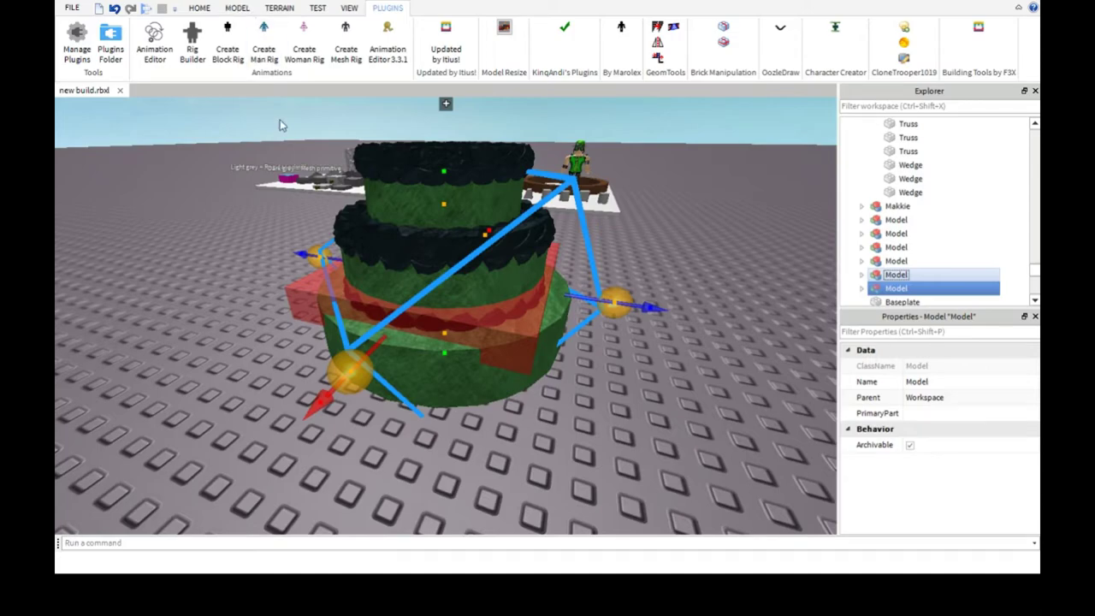
# - Scale the selected cake copy to 110 percent with Model Resize, then close it and deselect
pyautogui.click(504, 34)
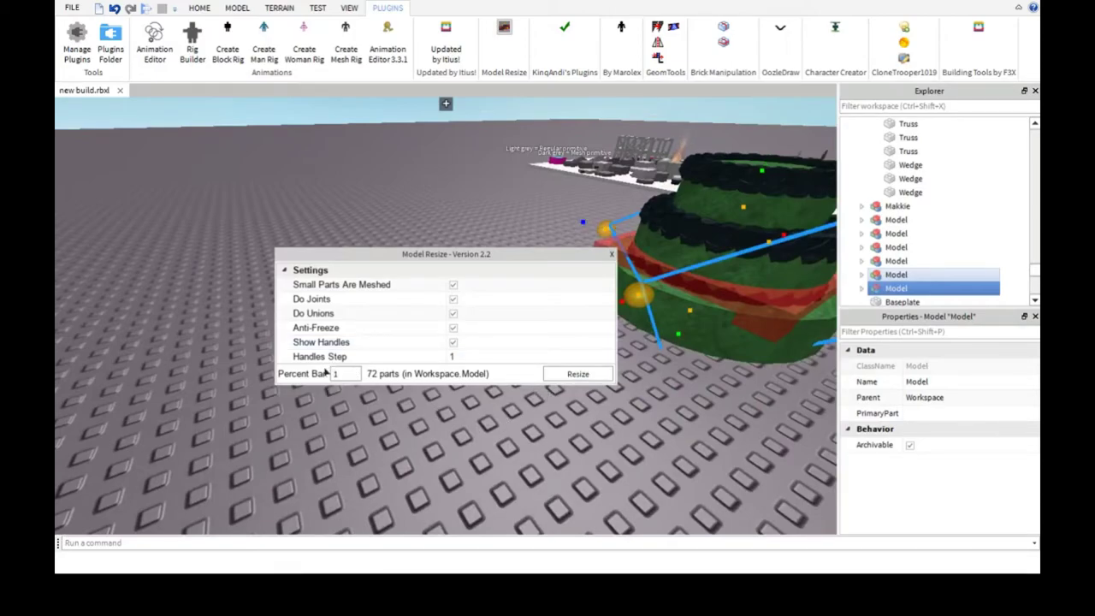
pyautogui.click(578, 373)
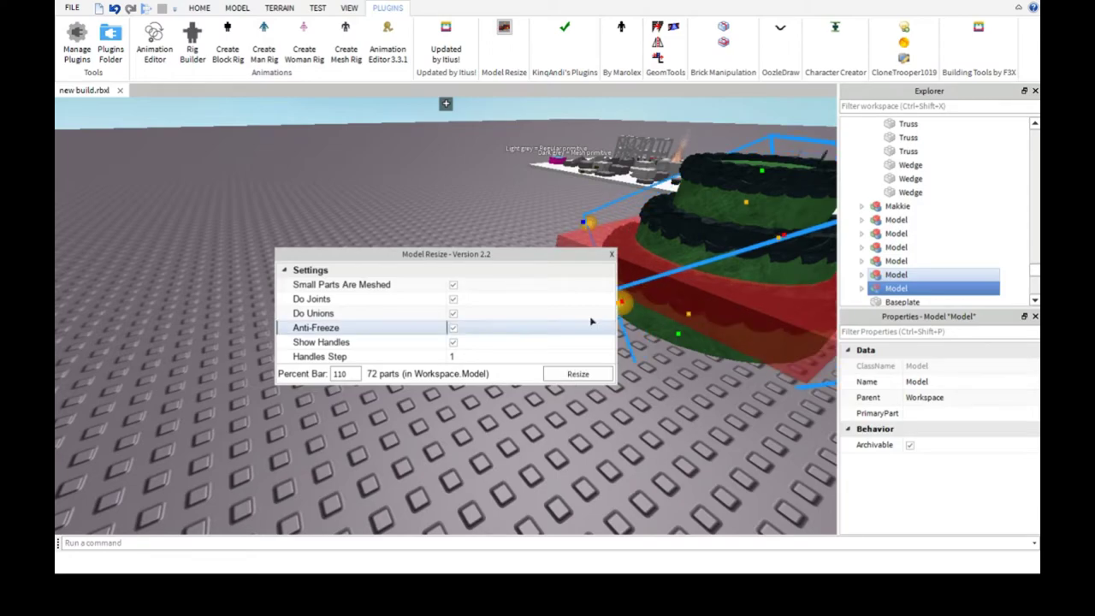
pyautogui.moveTo(577, 327); pyautogui.dragTo(612, 279)
pyautogui.click(611, 254)
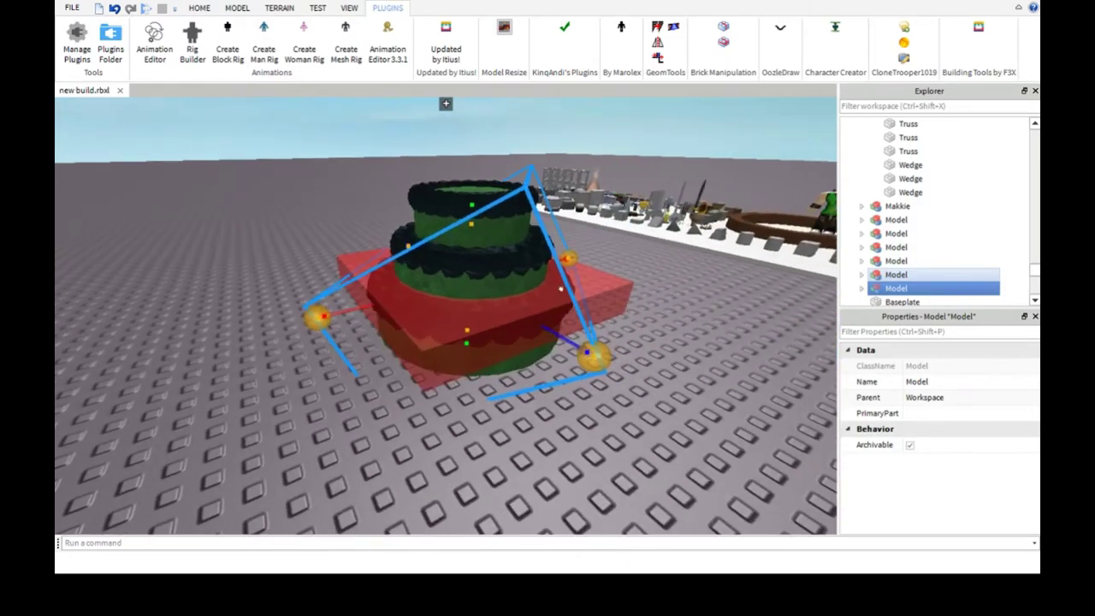
pyautogui.click(580, 428)
# - Reselect the enlarged cake model
pyautogui.scroll(3, 581, 435)
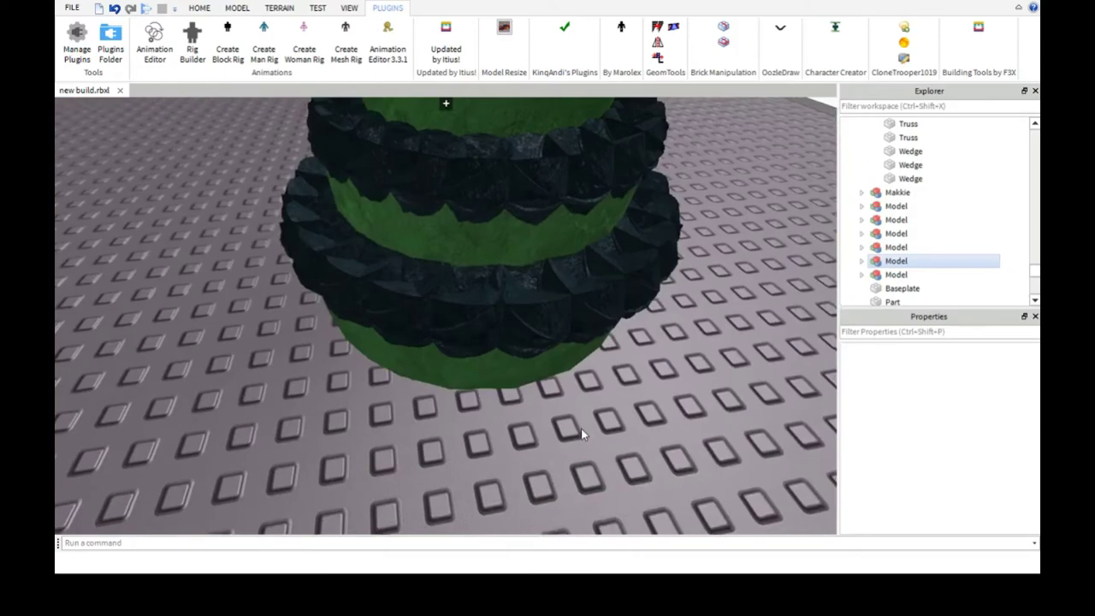
pyautogui.scroll(-3, 581, 434)
pyautogui.scroll(-5, 582, 433)
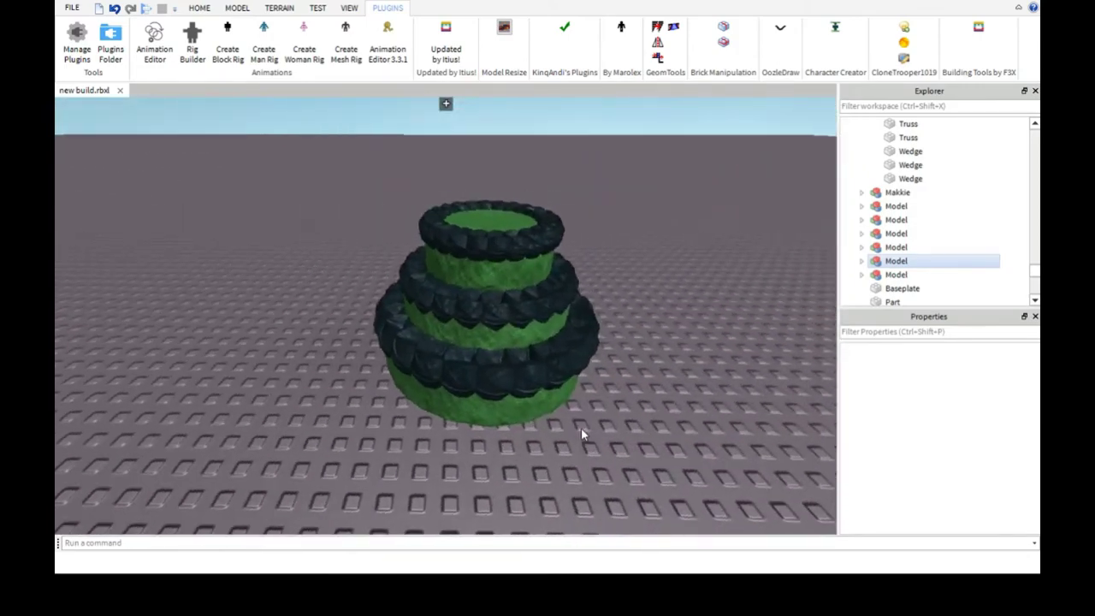
pyautogui.scroll(3, 581, 435)
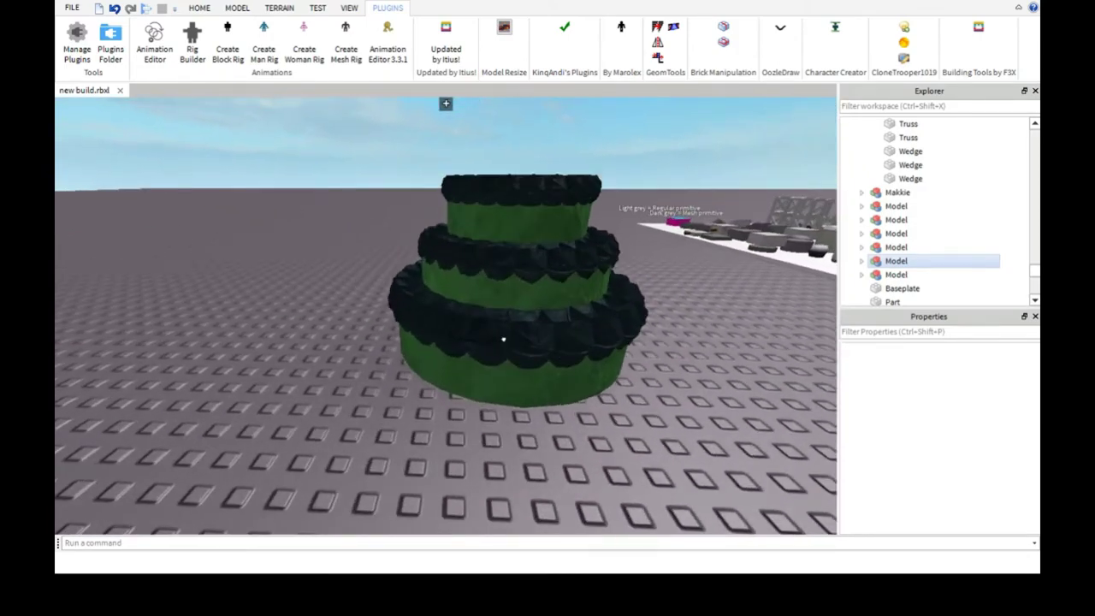
pyautogui.click(506, 335)
# - Turn off Model Resize, then duplicate the icing rings and lower the copy to each tier's base
pyautogui.click(504, 29)
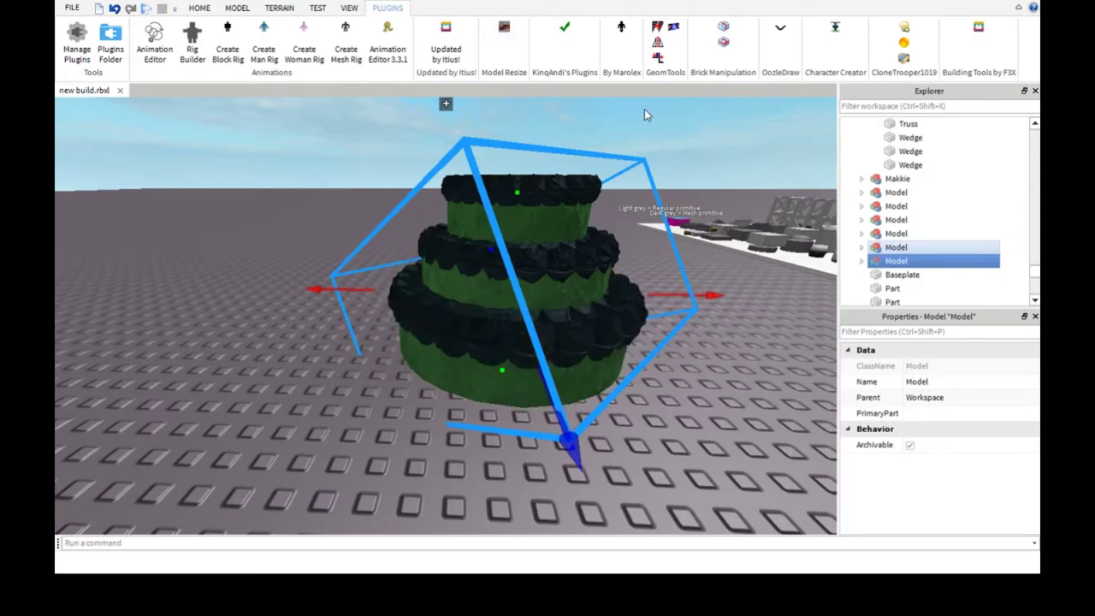
pyautogui.hotkey('ctrl', 'd')
pyautogui.moveTo(503, 191); pyautogui.dragTo(496, 218)
pyautogui.scroll(-5, 666, 385)
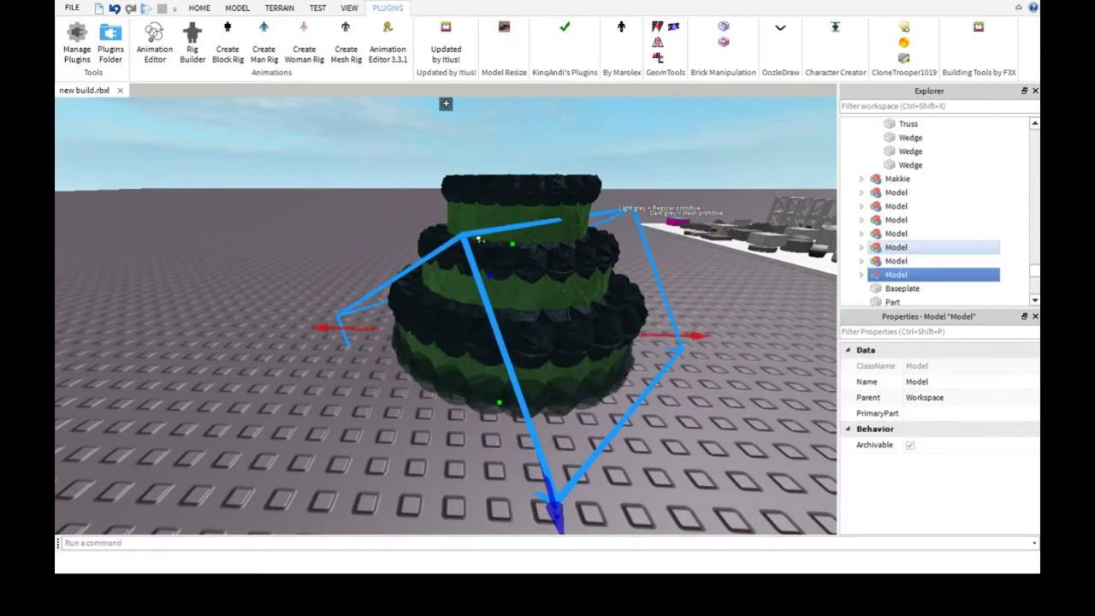
pyautogui.click(666, 379)
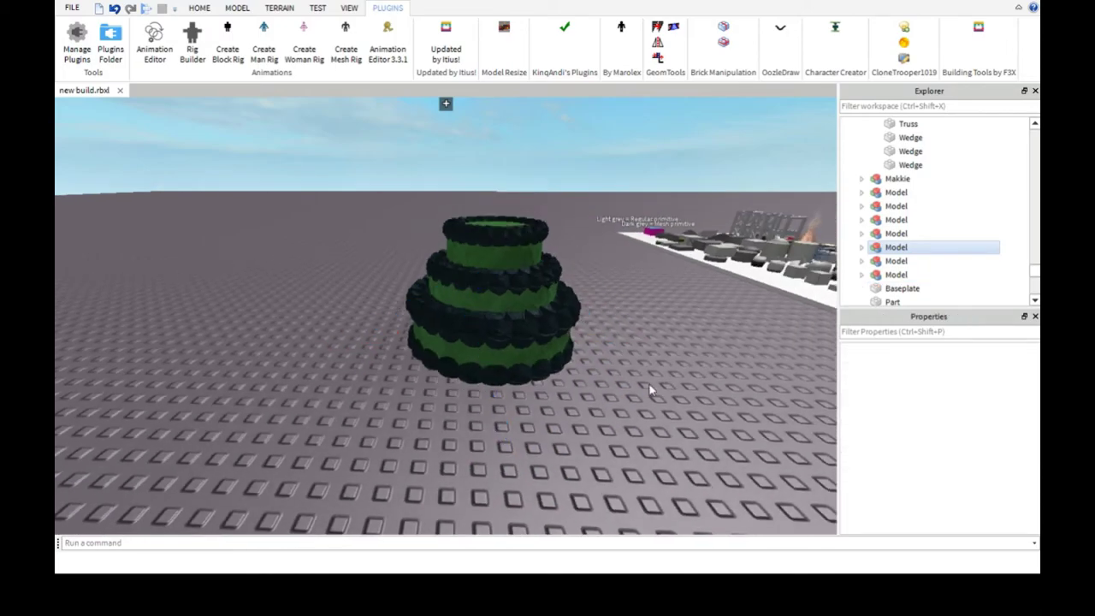
pyautogui.scroll(-3, 607, 376)
pyautogui.scroll(5, 609, 377)
pyautogui.scroll(-3, 610, 377)
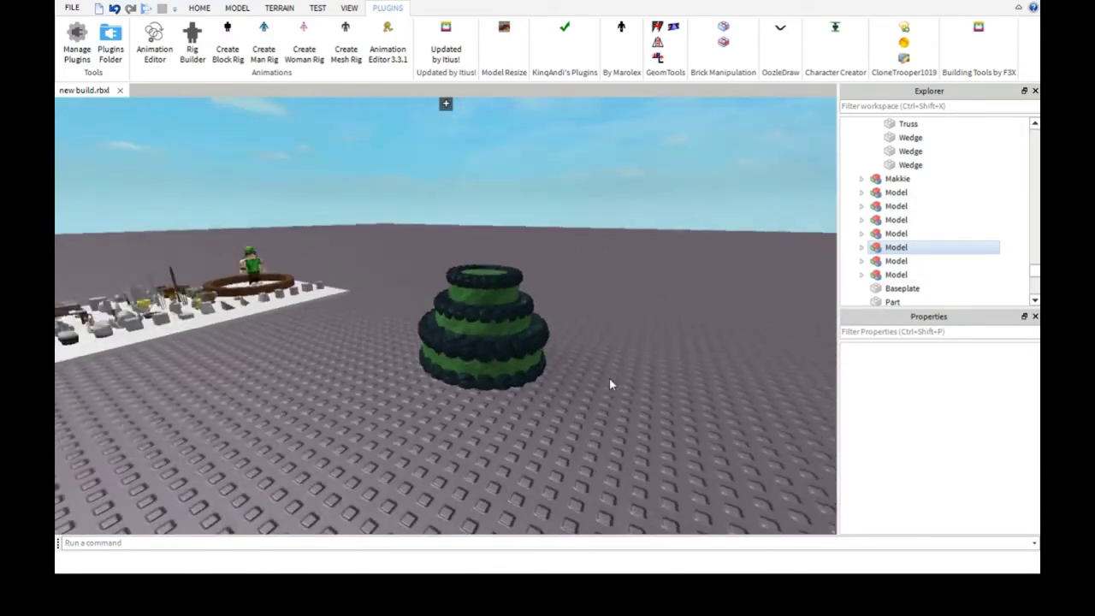
pyautogui.scroll(5, 610, 378)
pyautogui.scroll(-1, 610, 382)
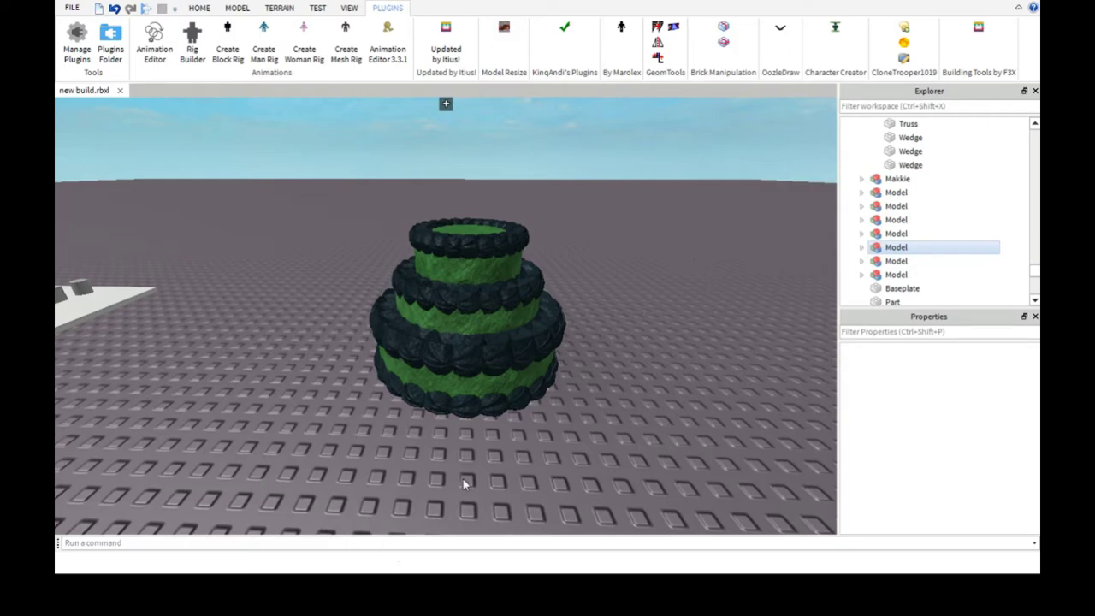
# - Paste the green hooded head mesh onto the top of the cake
pyautogui.hotkey('ctrl', 'v')
pyautogui.scroll(3, 545, 294)
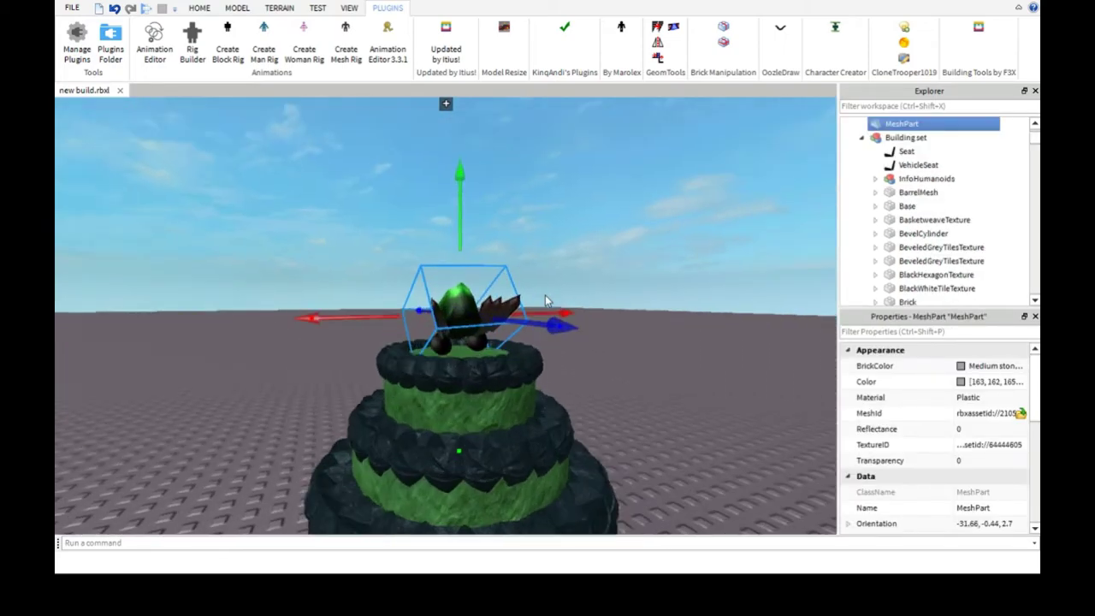
pyautogui.scroll(3, 545, 295)
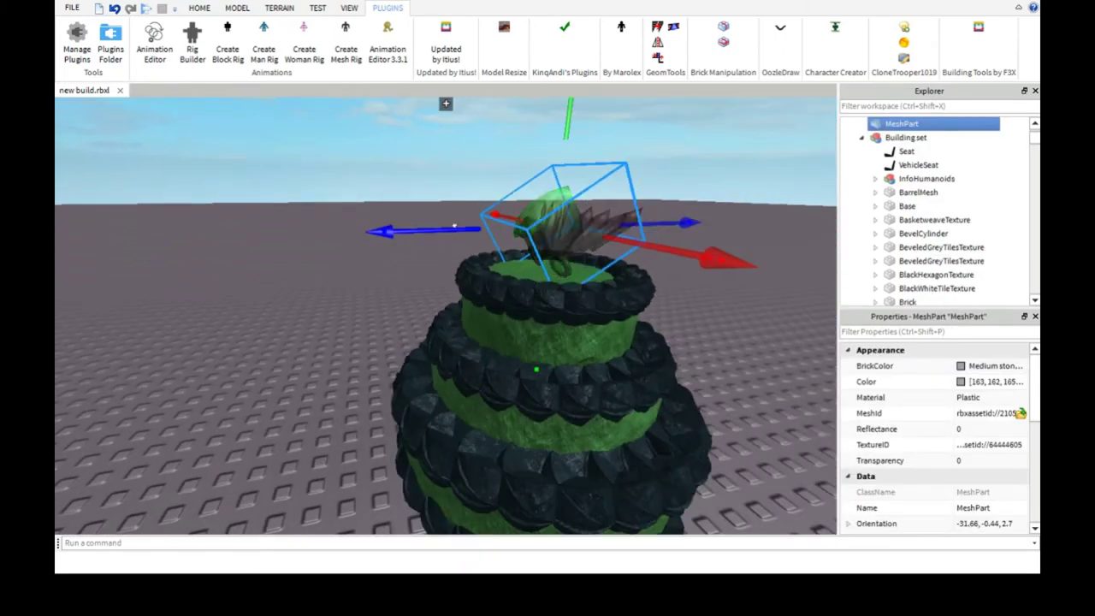
pyautogui.scroll(4, 514, 283)
pyautogui.scroll(-2, 442, 401)
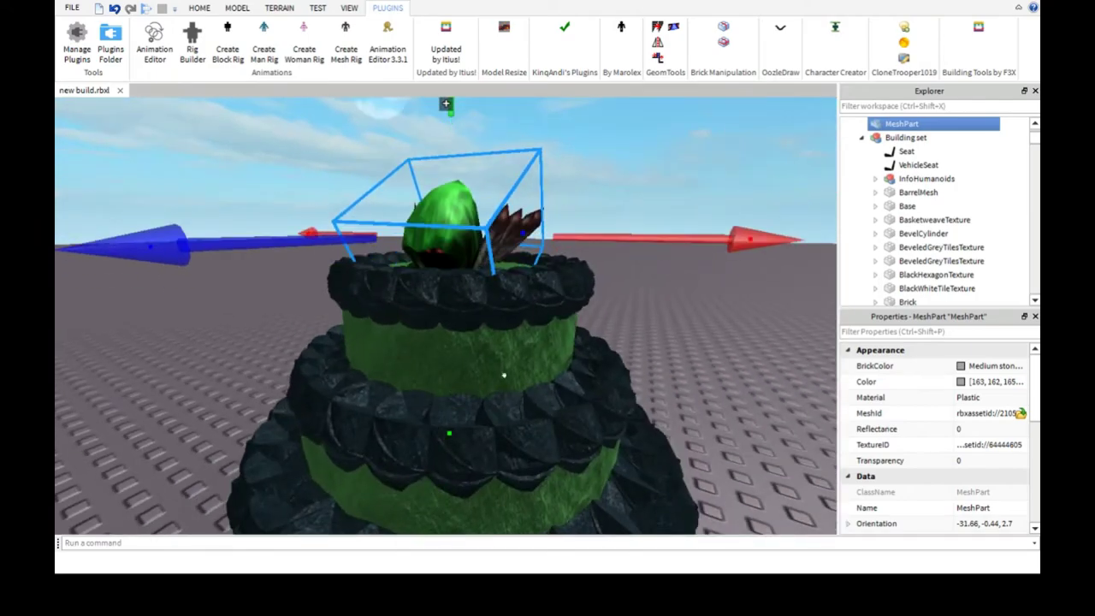
pyautogui.scroll(-3, 501, 373)
pyautogui.scroll(2, 516, 358)
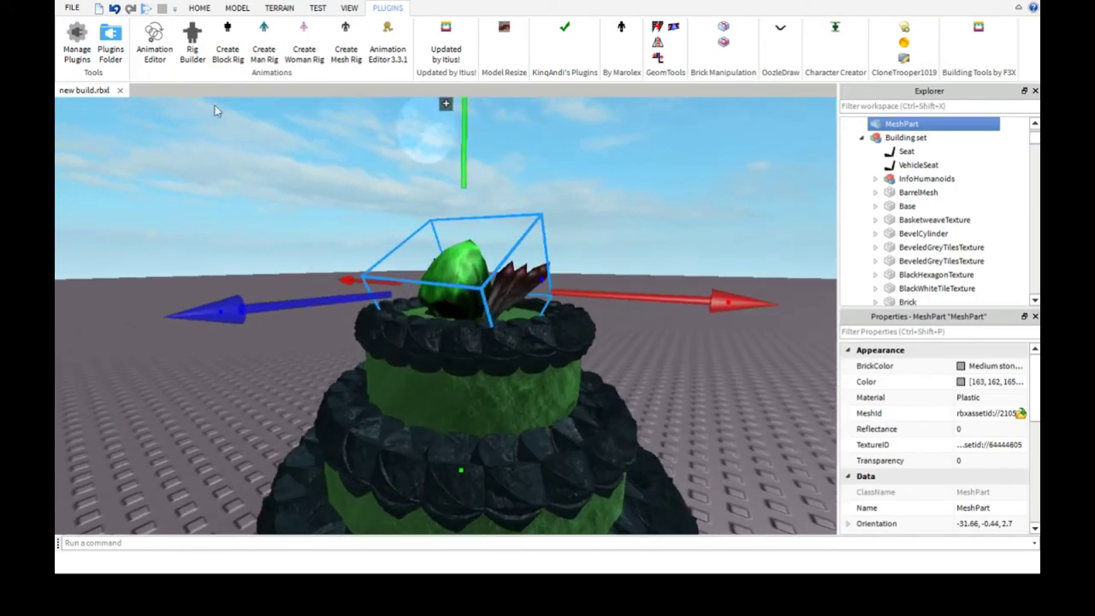
# - Tilt the hooded head upright on the cake top with the MODEL Rotate tool
pyautogui.click(240, 9)
pyautogui.click(160, 39)
pyautogui.scroll(-2, 587, 367)
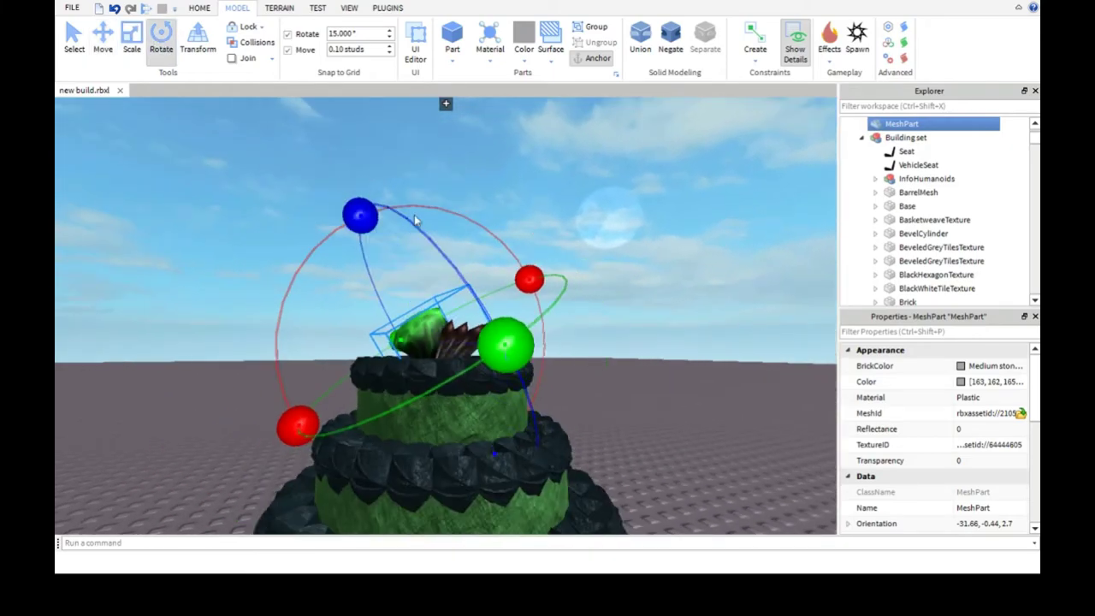
pyautogui.moveTo(415, 221); pyautogui.dragTo(377, 265)
pyautogui.scroll(2, 520, 335)
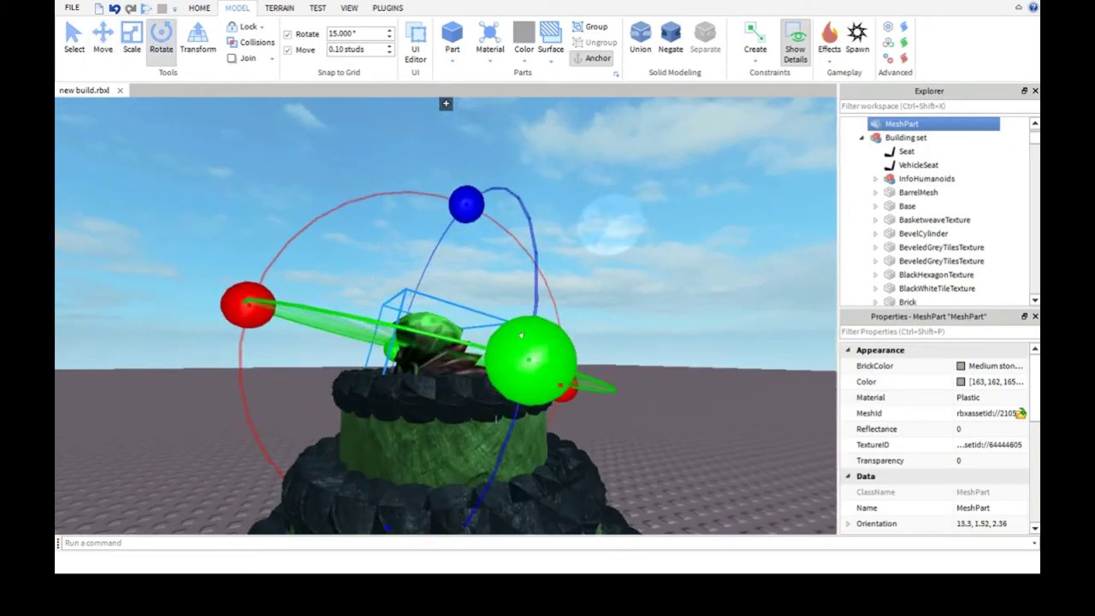
pyautogui.scroll(5, 521, 335)
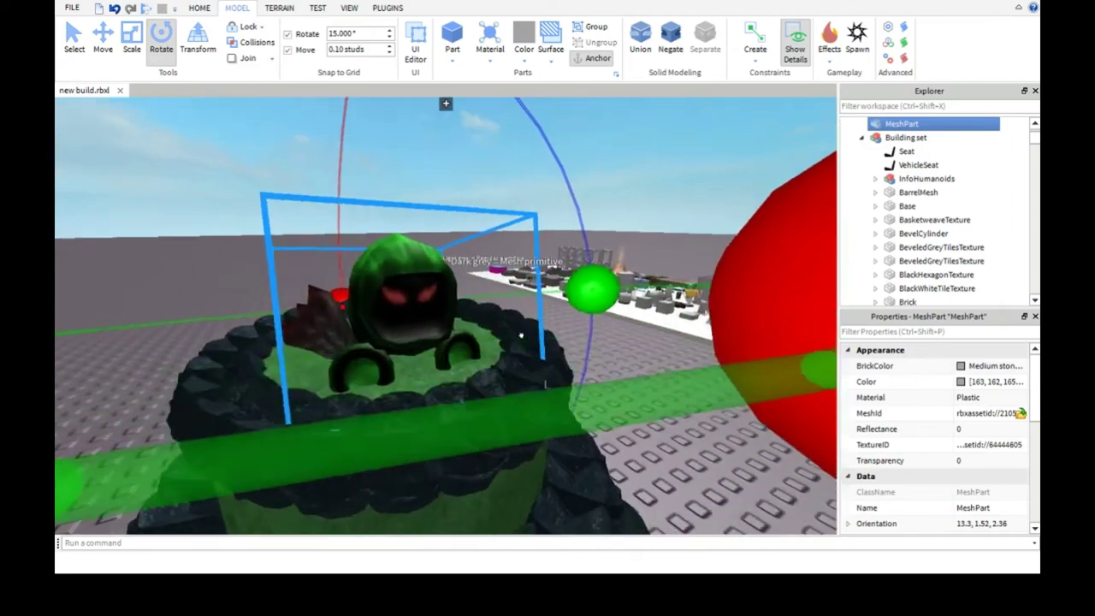
pyautogui.scroll(-4, 520, 335)
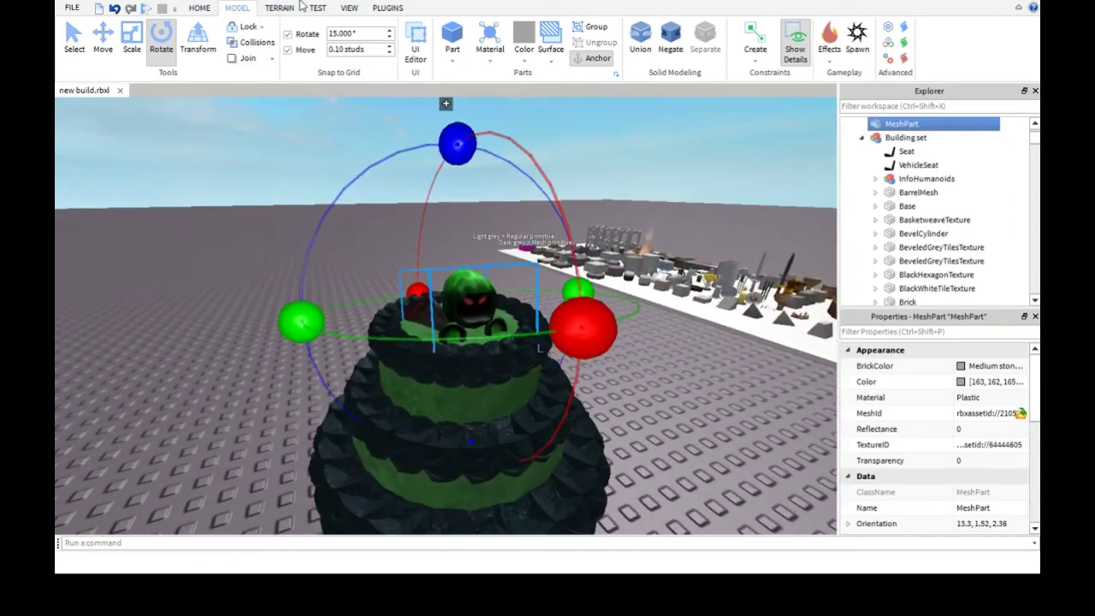
pyautogui.click(388, 9)
# - Enlarge the hooded head to 110 percent with Model Resize
pyautogui.click(505, 31)
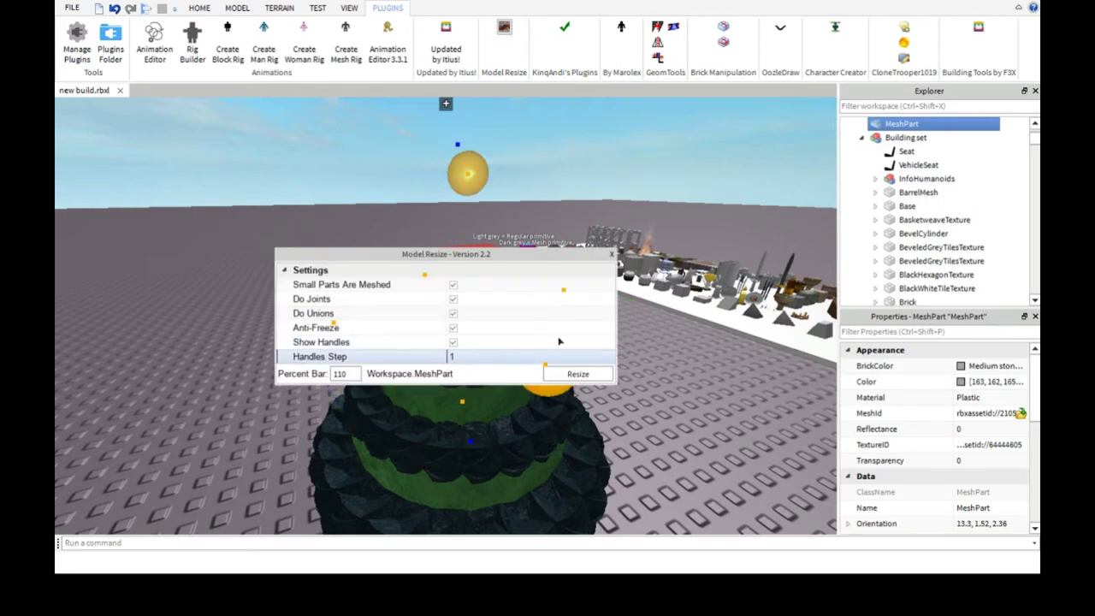
pyautogui.click(578, 373)
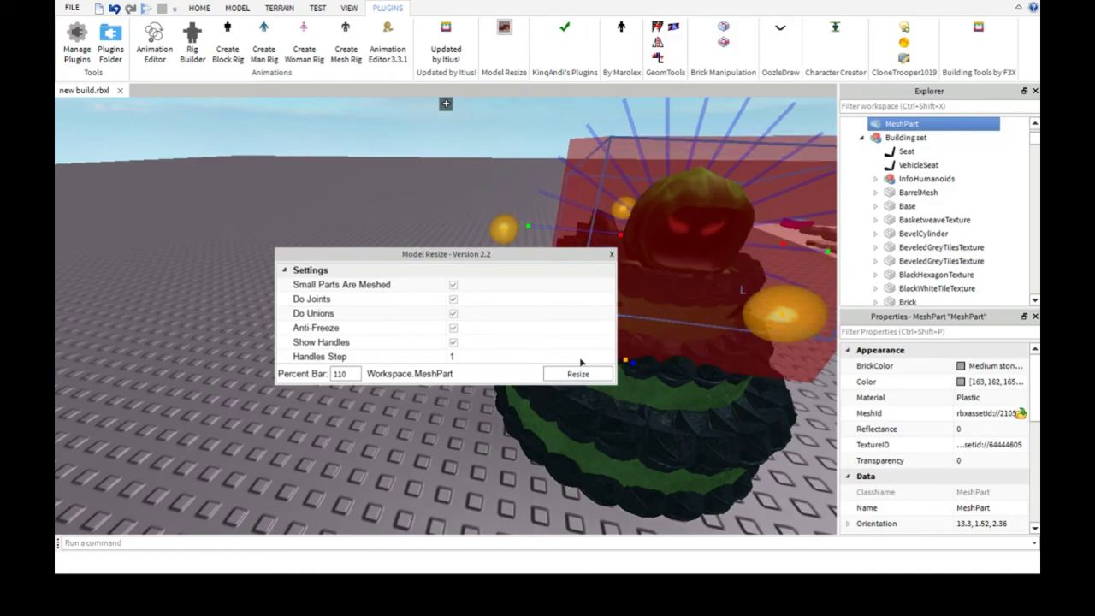
pyautogui.hotkey('ctrl', 'z')
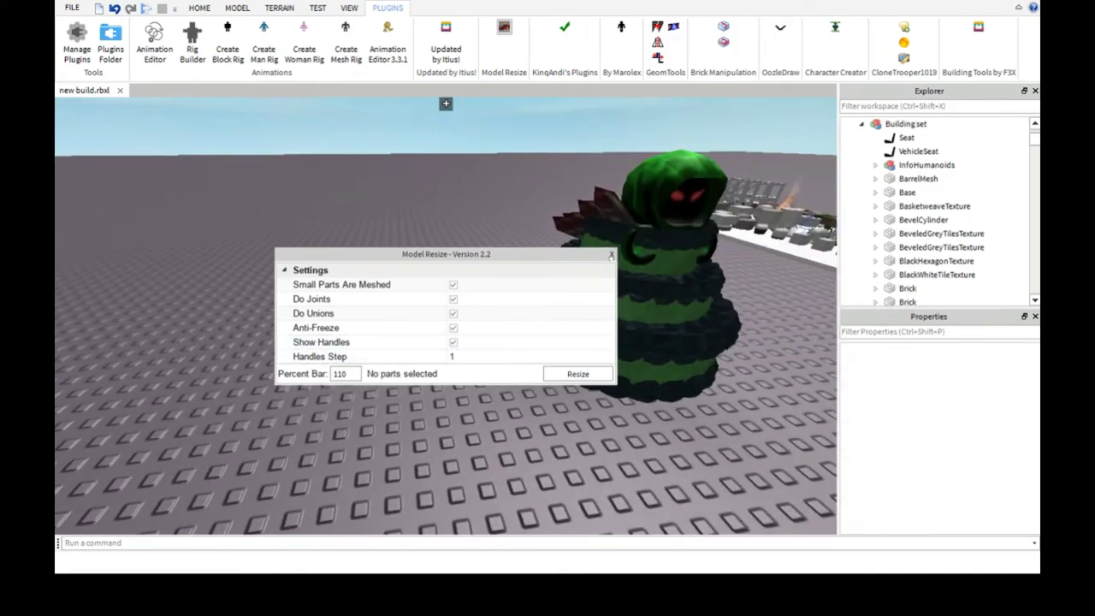
pyautogui.click(608, 253)
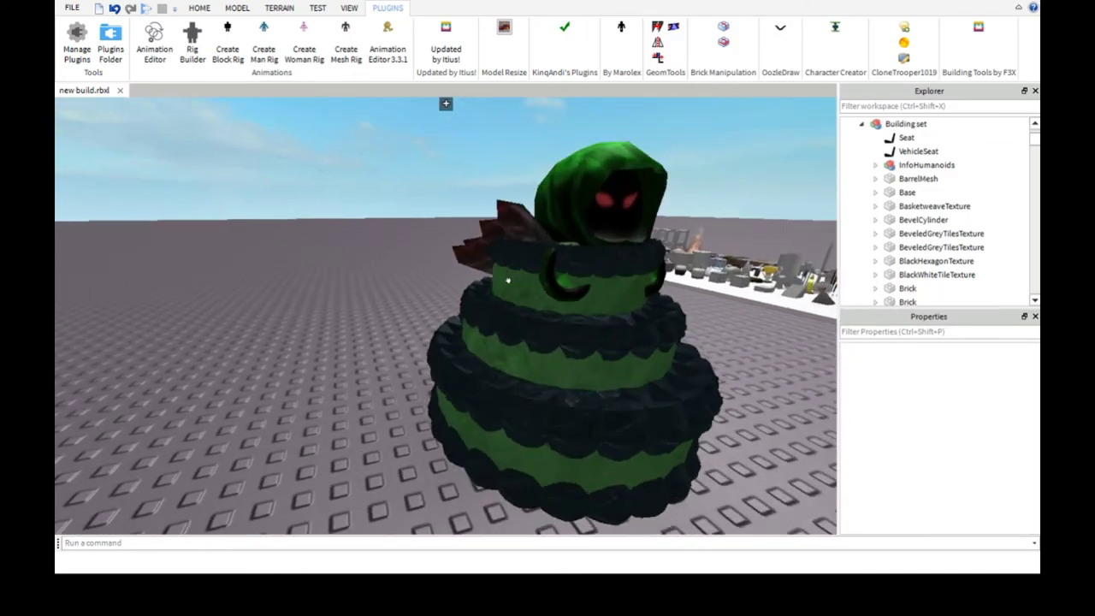
pyautogui.hotkey('ctrl', 'y')
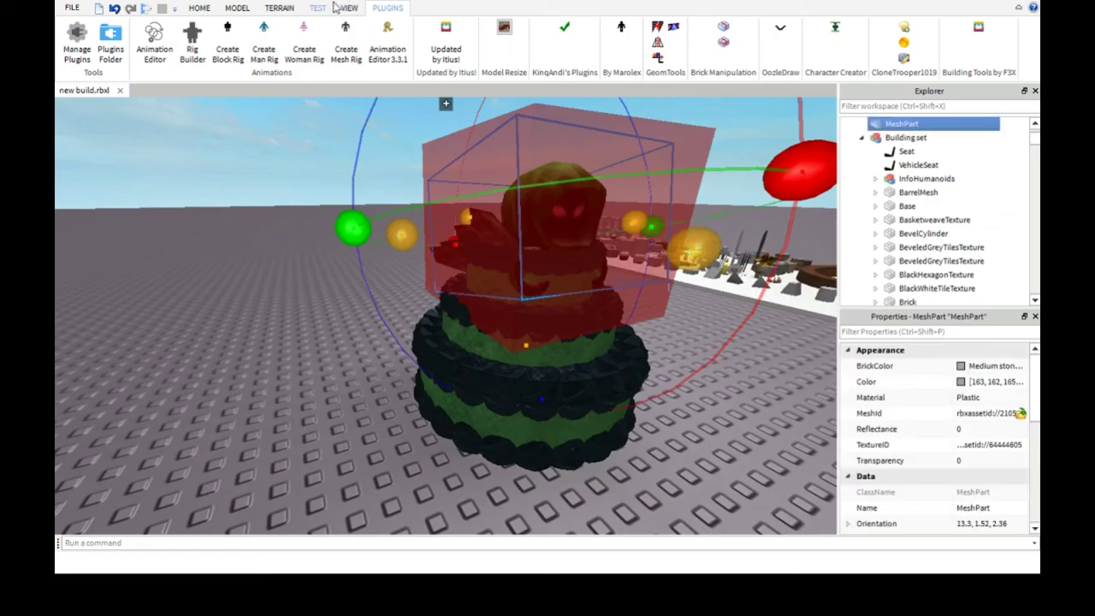
# - Turn the head to face forward with Ctrl+R, then deselect it to view the cake
pyautogui.click(237, 8)
pyautogui.click(103, 38)
pyautogui.scroll(3, 585, 265)
pyautogui.hotkey('ctrl', 'r')
pyautogui.hotkey('ctrl', 'r')
pyautogui.hotkey('ctrl', 'r')
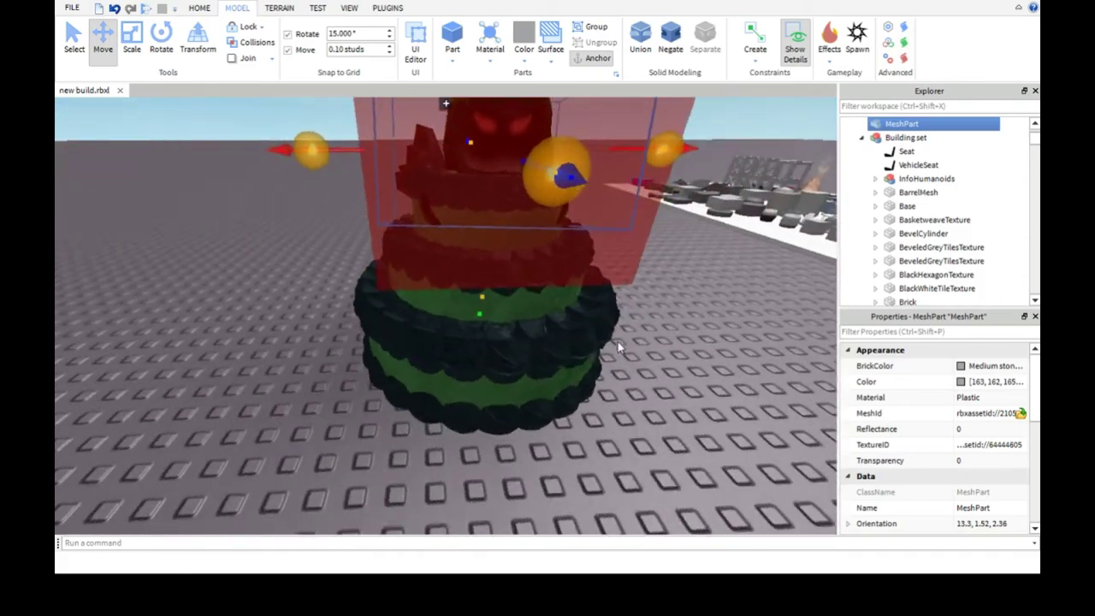
pyautogui.scroll(-3, 617, 341)
pyautogui.click(618, 341)
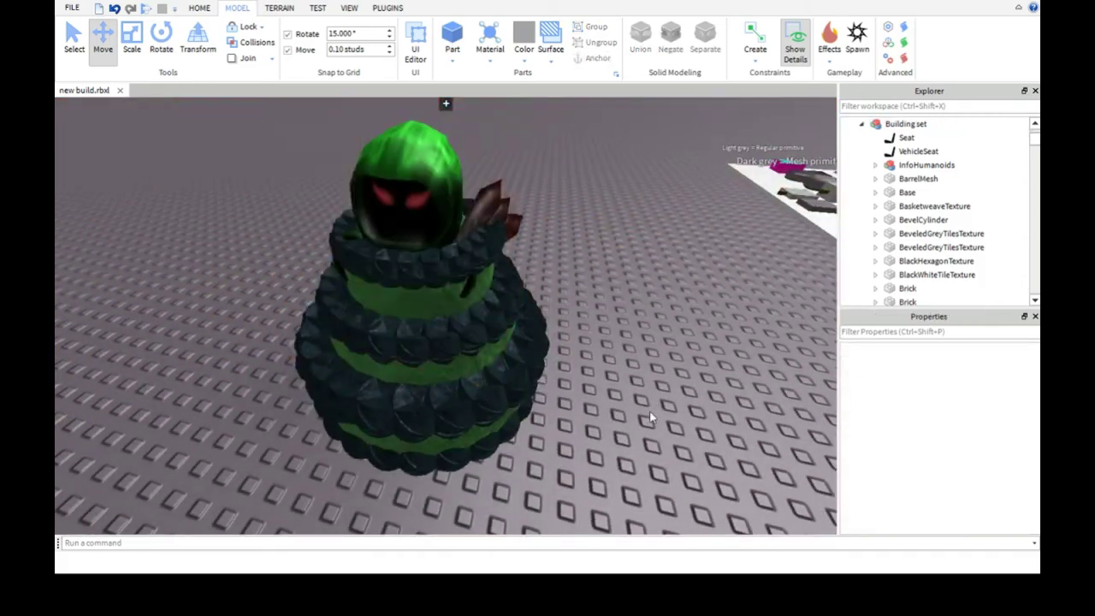
pyautogui.scroll(-5, 646, 412)
pyautogui.scroll(4, 646, 412)
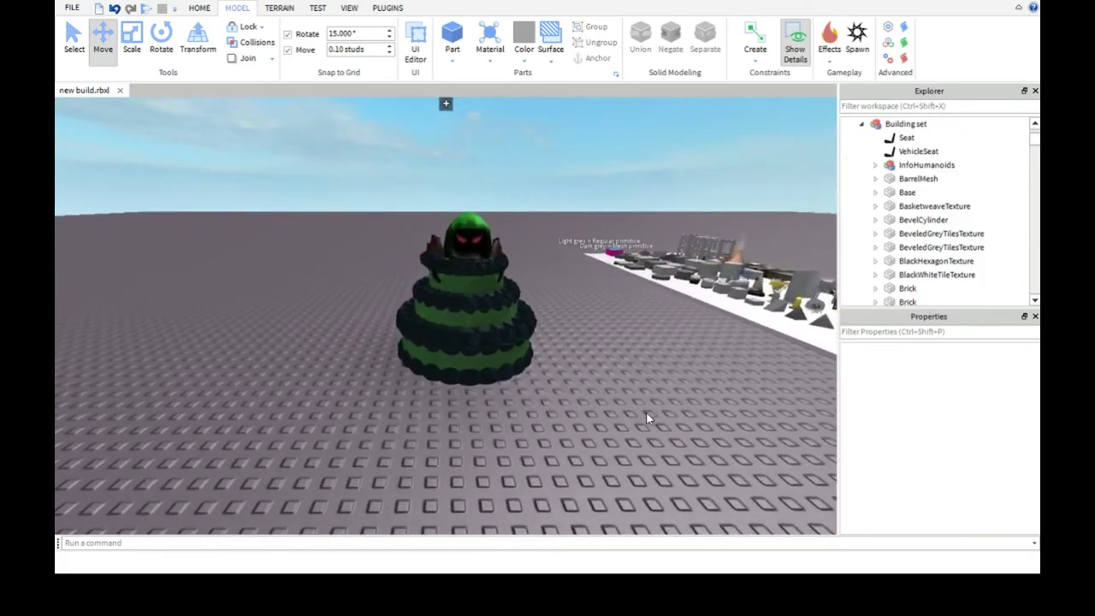